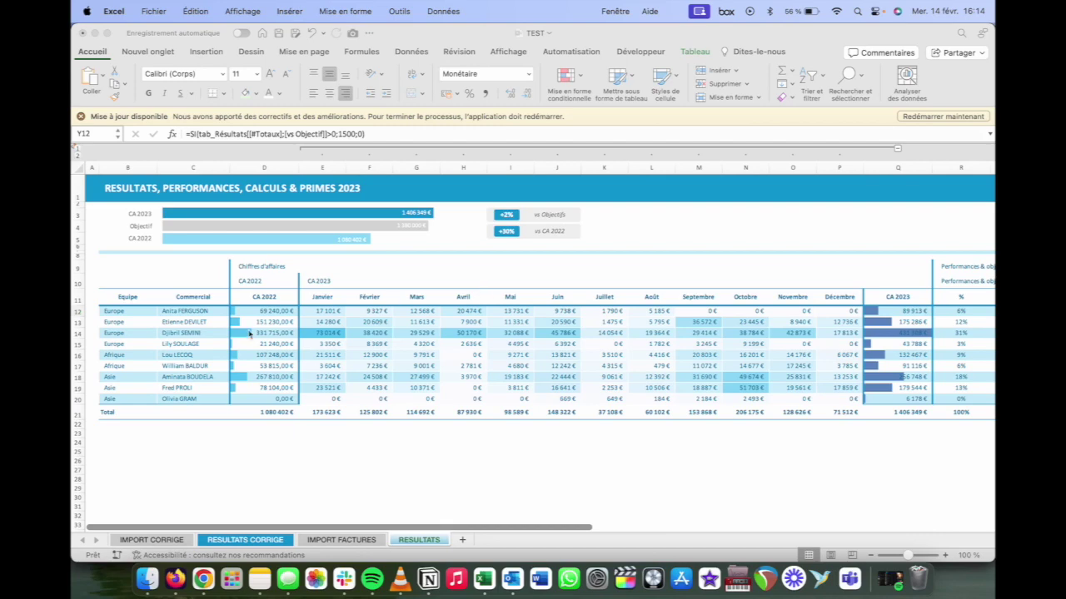
# Check the TPE client type on the IMPORT FACTURES sheet, then return to RESULTATS
pyautogui.click(336, 541)
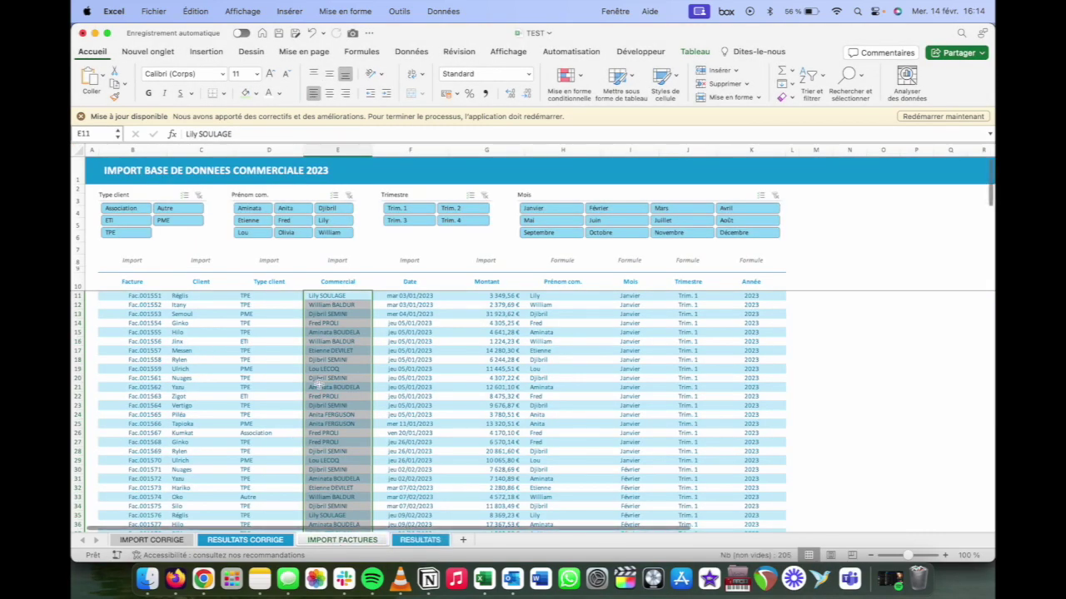
pyautogui.click(278, 350)
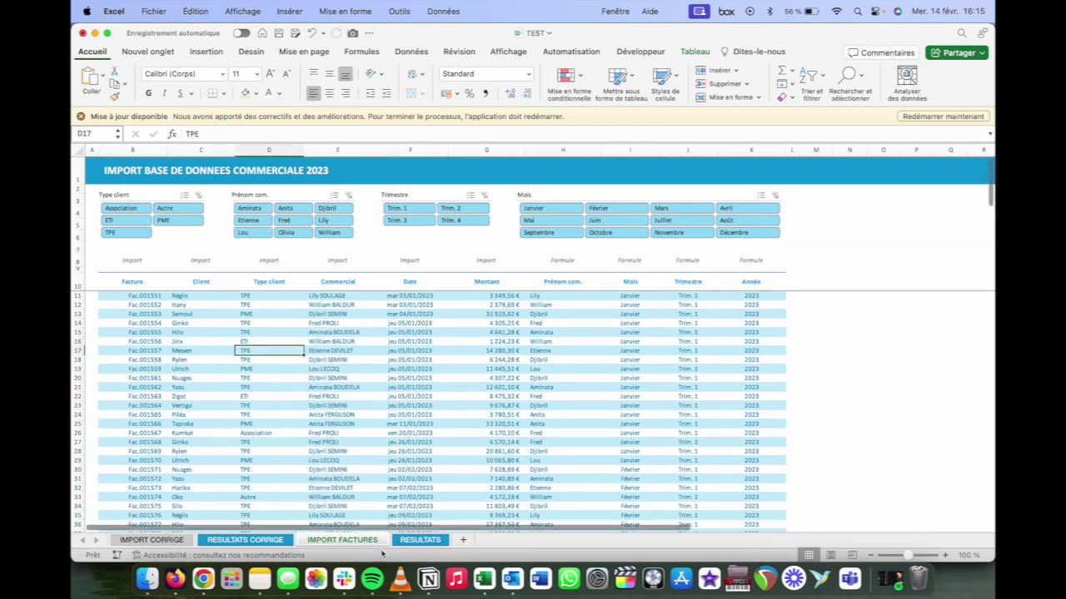
pyautogui.click(414, 541)
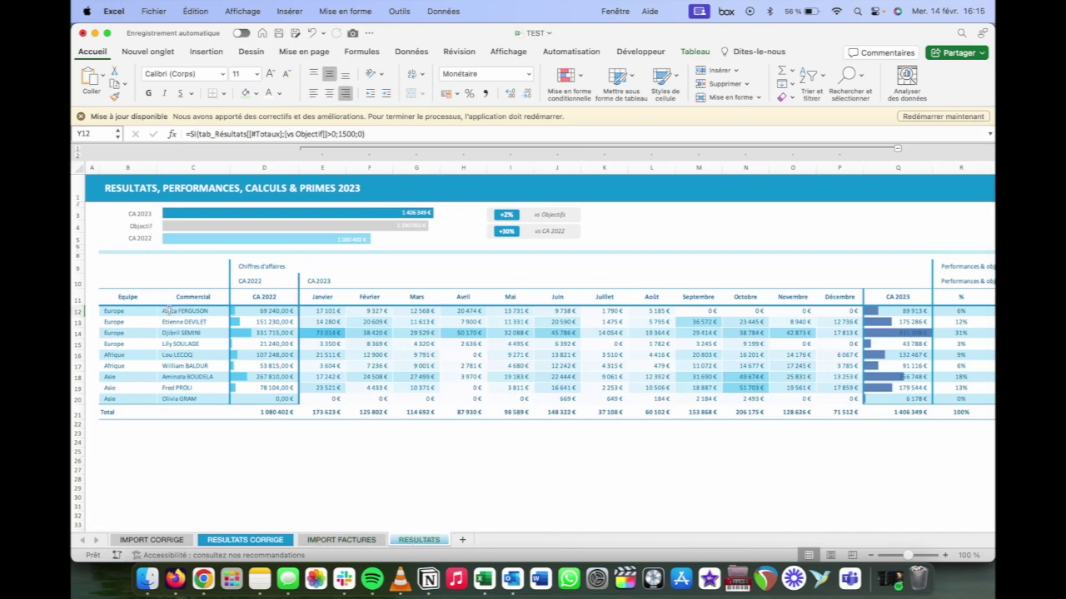
# Inspect the row 12 vs Objectif formula and the Prime 1 to Prime 5 values
pyautogui.hscroll(2, 771, 349)
pyautogui.hscroll(8, 771, 349)
pyautogui.hscroll(4, 770, 348)
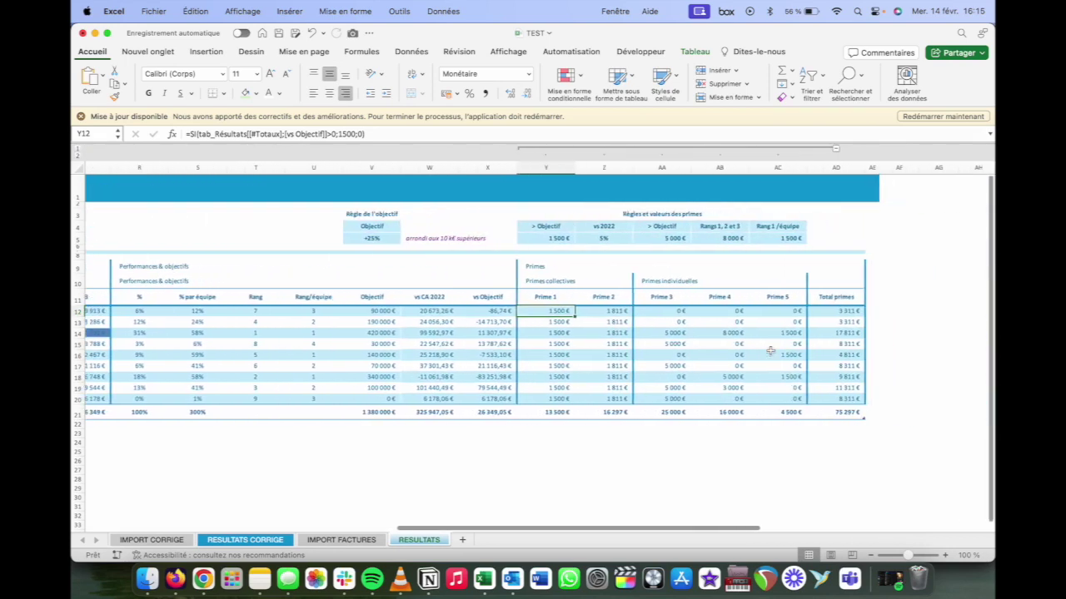
pyautogui.hscroll(3, 582, 333)
pyautogui.click(429, 310)
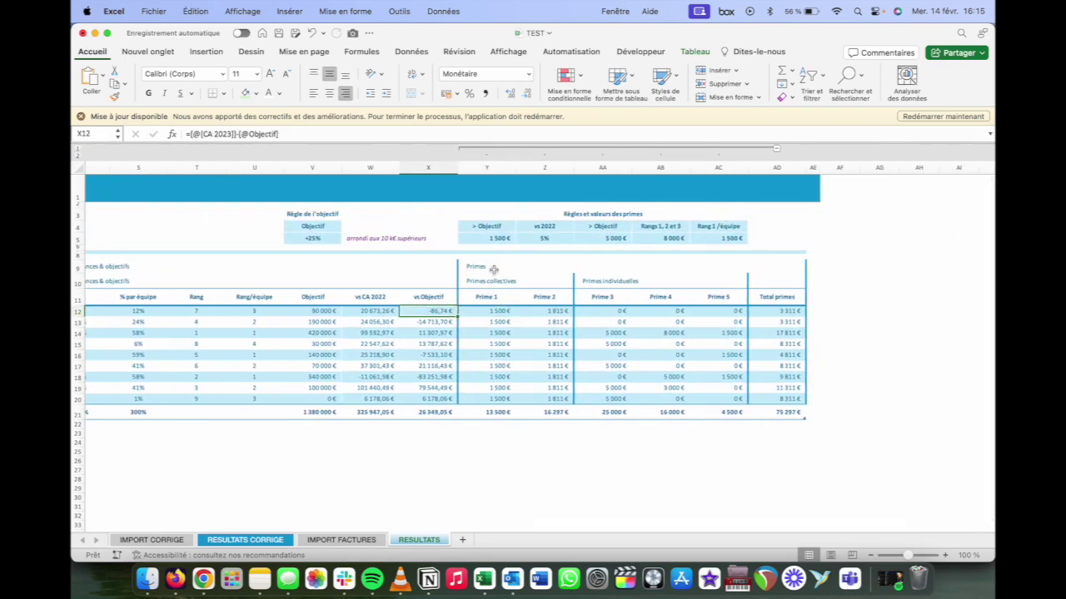
pyautogui.moveTo(487, 312); pyautogui.dragTo(557, 376)
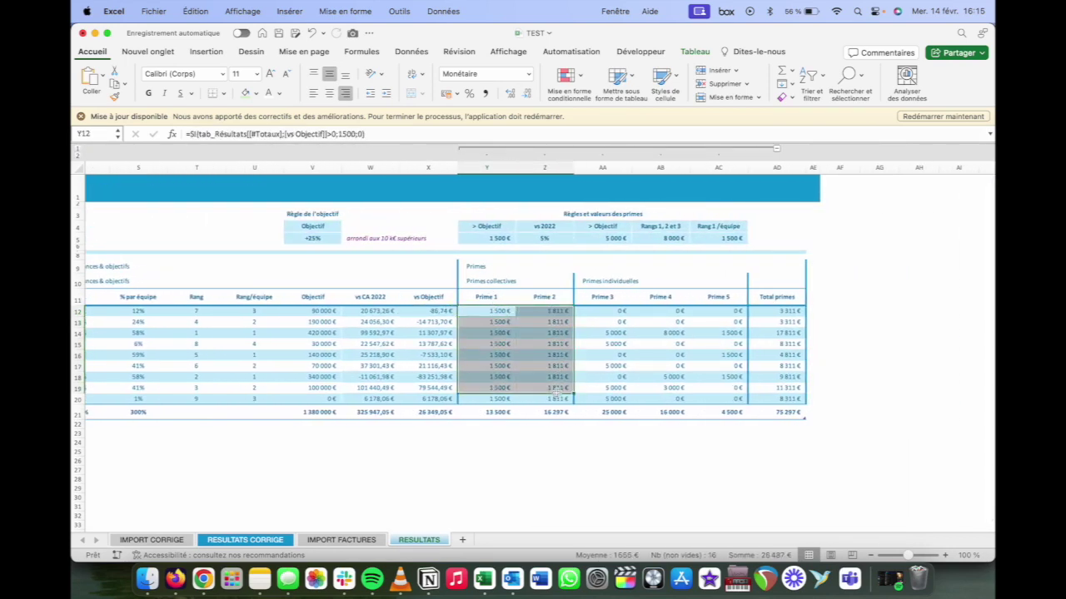
pyautogui.moveTo(607, 313)
pyautogui.mouseDown()
pyautogui.moveTo(707, 382)
pyautogui.moveTo(708, 400)
pyautogui.mouseUp()
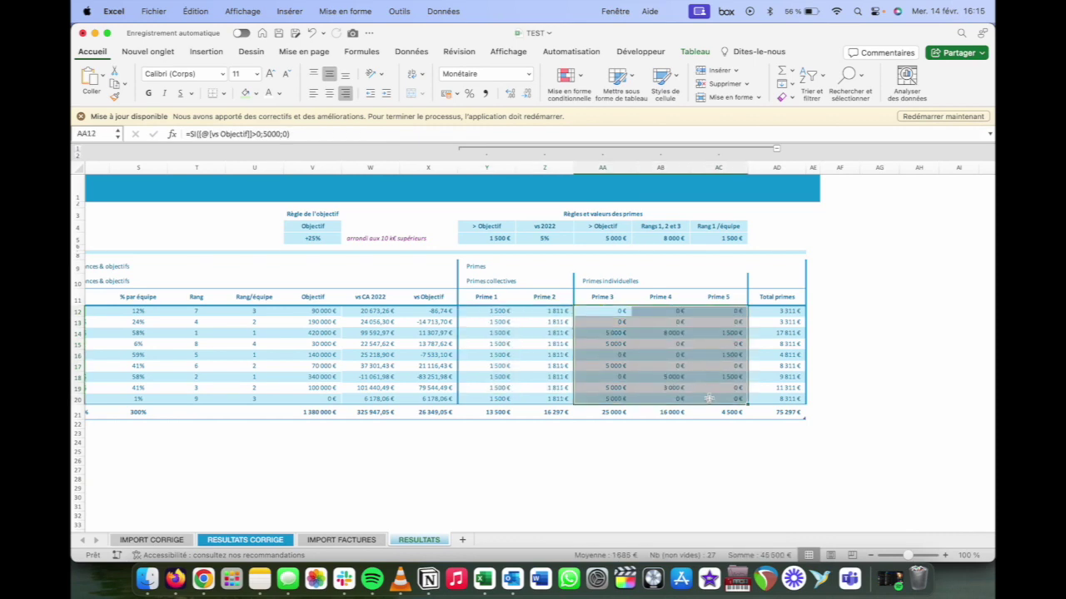
pyautogui.hscroll(-15, 283, 359)
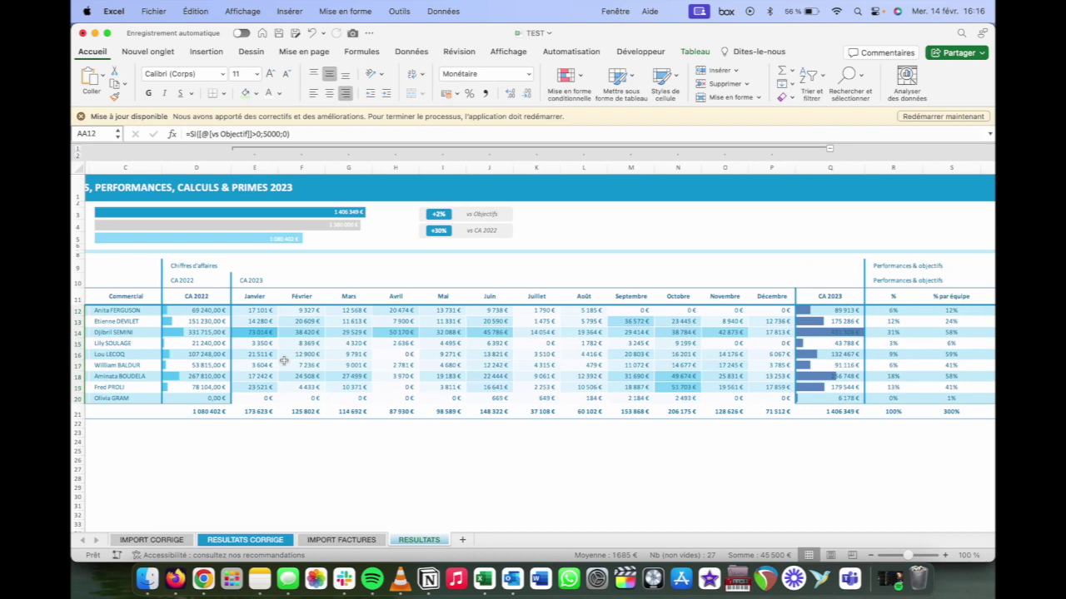
# Review the vs Objectif formula, the Prime 1–2 values and the Objectif column values
pyautogui.hscroll(5, 283, 359)
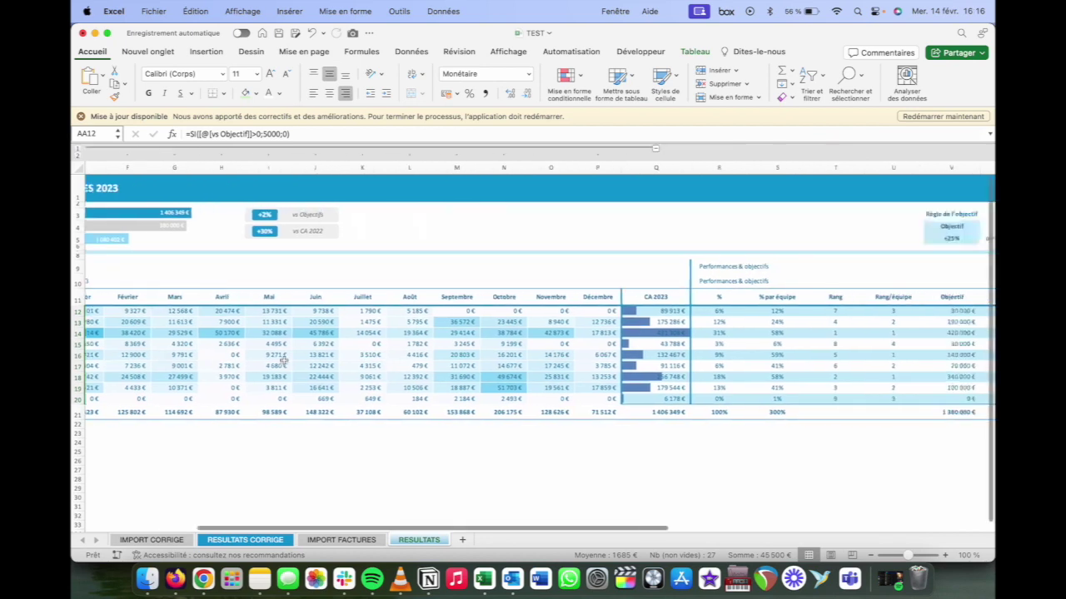
pyautogui.hscroll(5, 308, 355)
pyautogui.hscroll(5, 333, 350)
pyautogui.hscroll(5, 358, 347)
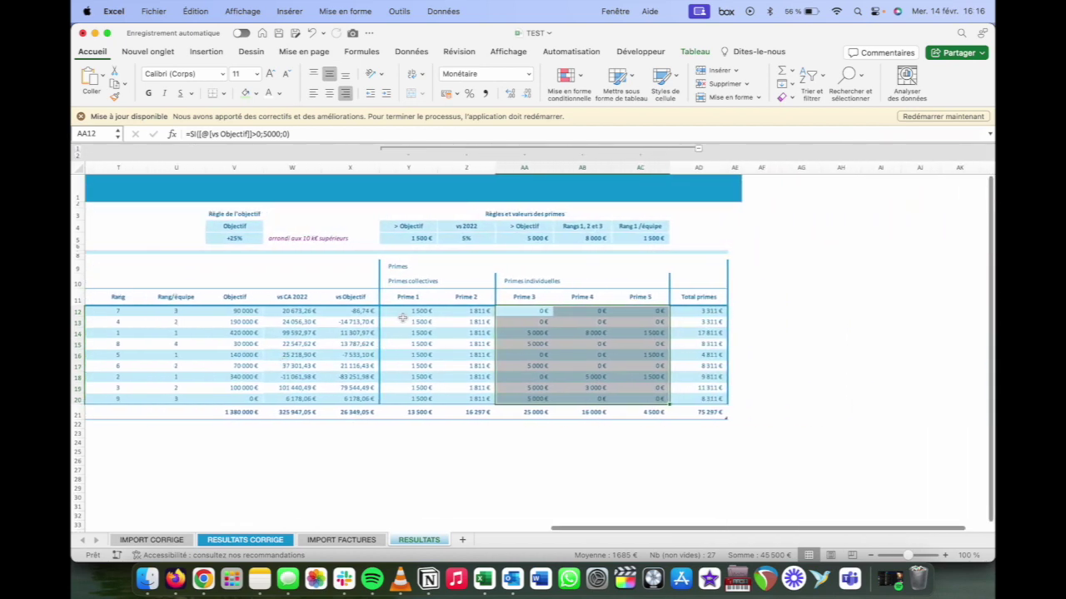
pyautogui.moveTo(406, 311); pyautogui.dragTo(637, 411)
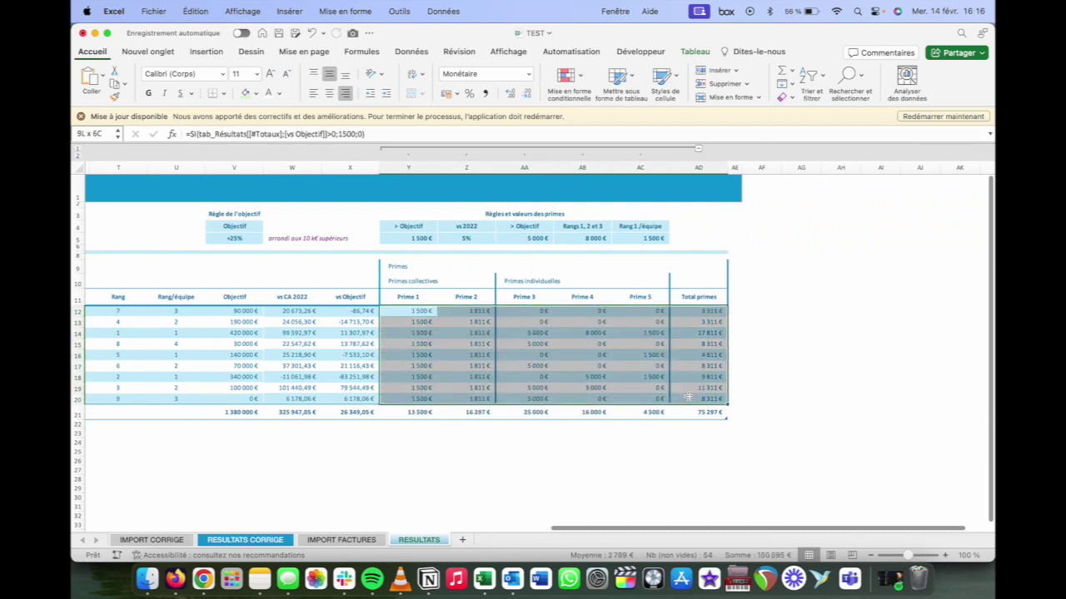
pyautogui.click(354, 311)
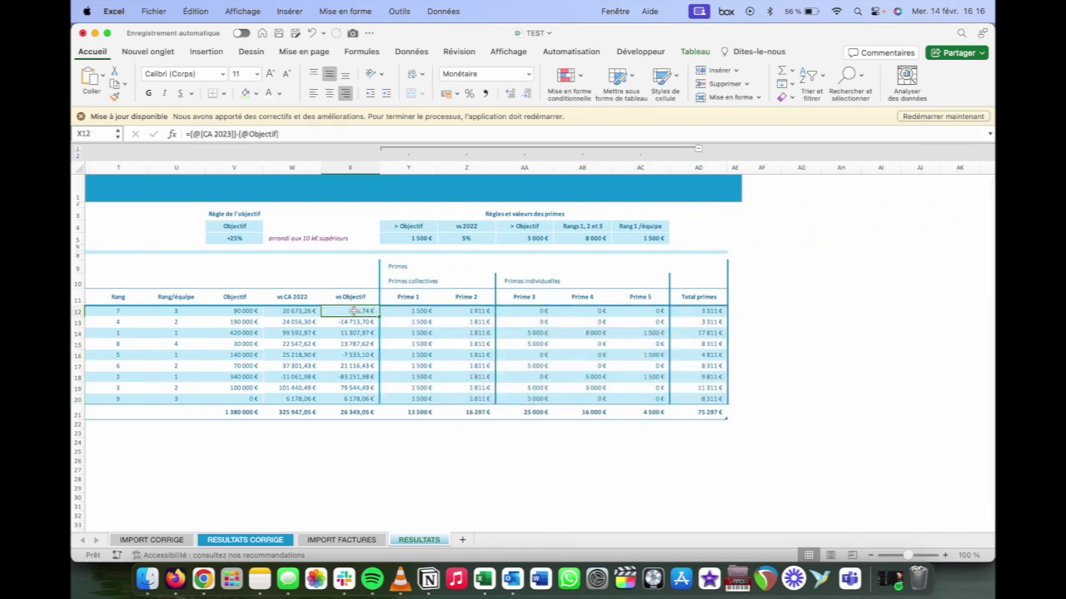
pyautogui.moveTo(400, 310)
pyautogui.mouseDown()
pyautogui.moveTo(464, 380)
pyautogui.moveTo(466, 397)
pyautogui.mouseUp()
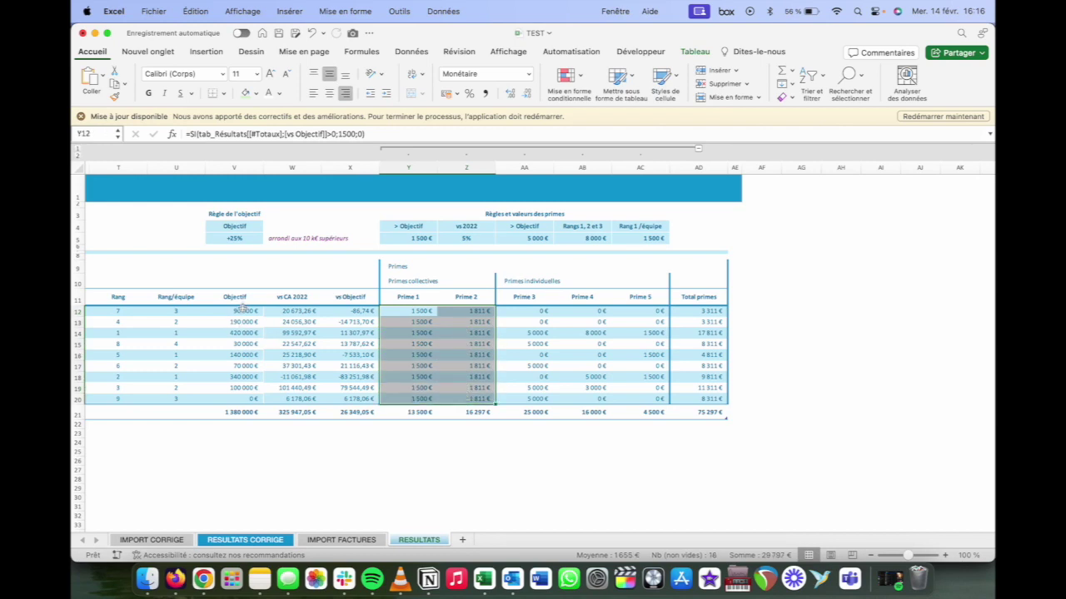
pyautogui.moveTo(244, 310); pyautogui.dragTo(242, 398)
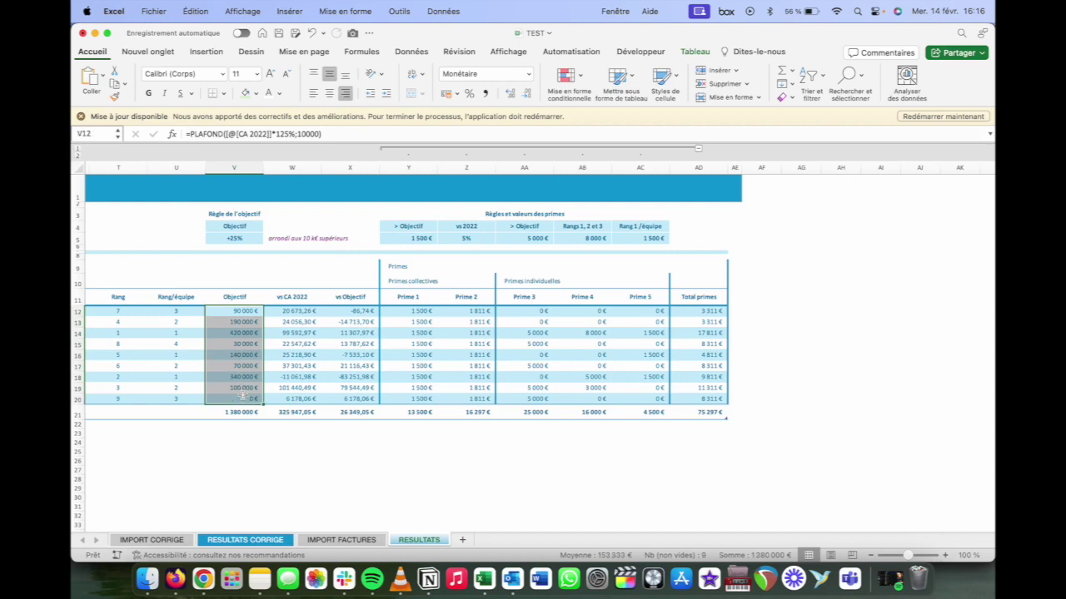
# Check the formula behind the Objectif total in the totals row
pyautogui.hscroll(-5, 241, 398)
pyautogui.hscroll(-4, 241, 398)
pyautogui.hscroll(-3, 241, 398)
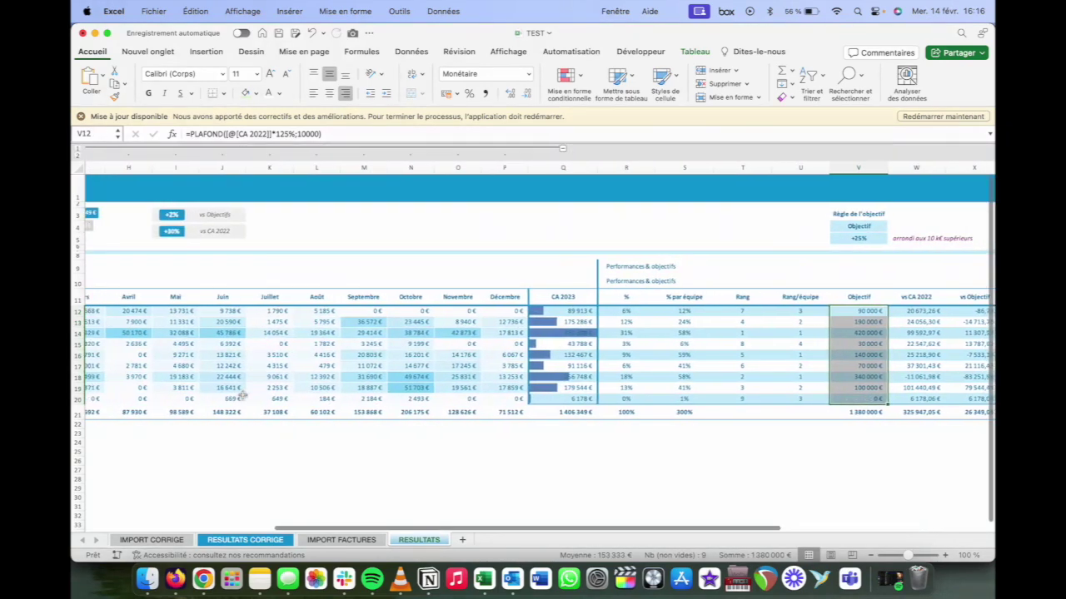
pyautogui.hscroll(-3, 242, 398)
pyautogui.hscroll(-5, 491, 322)
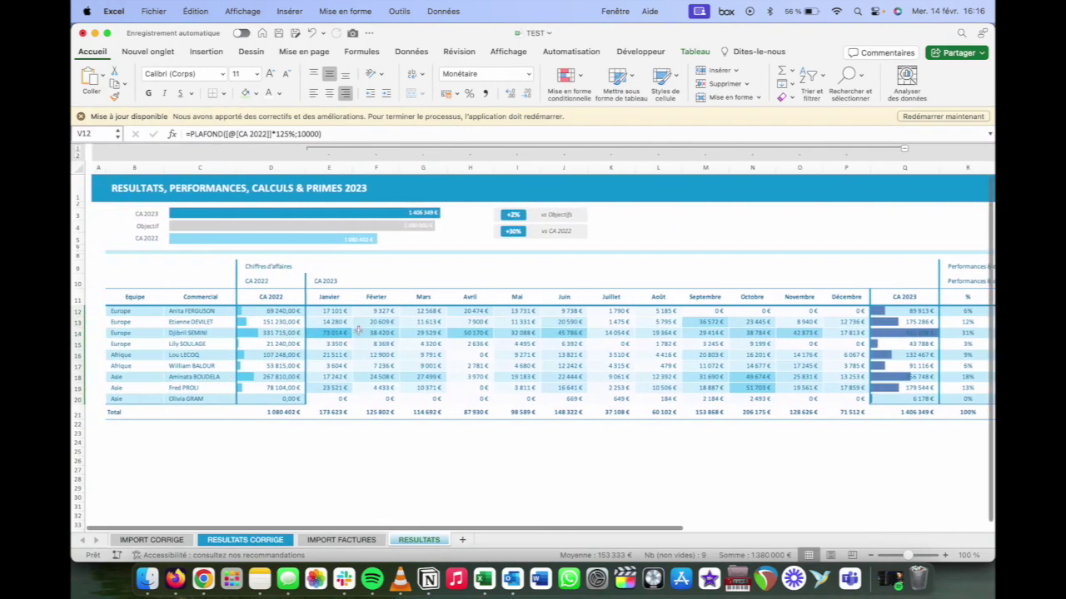
pyautogui.hscroll(2, 553, 330)
pyautogui.hscroll(2, 666, 320)
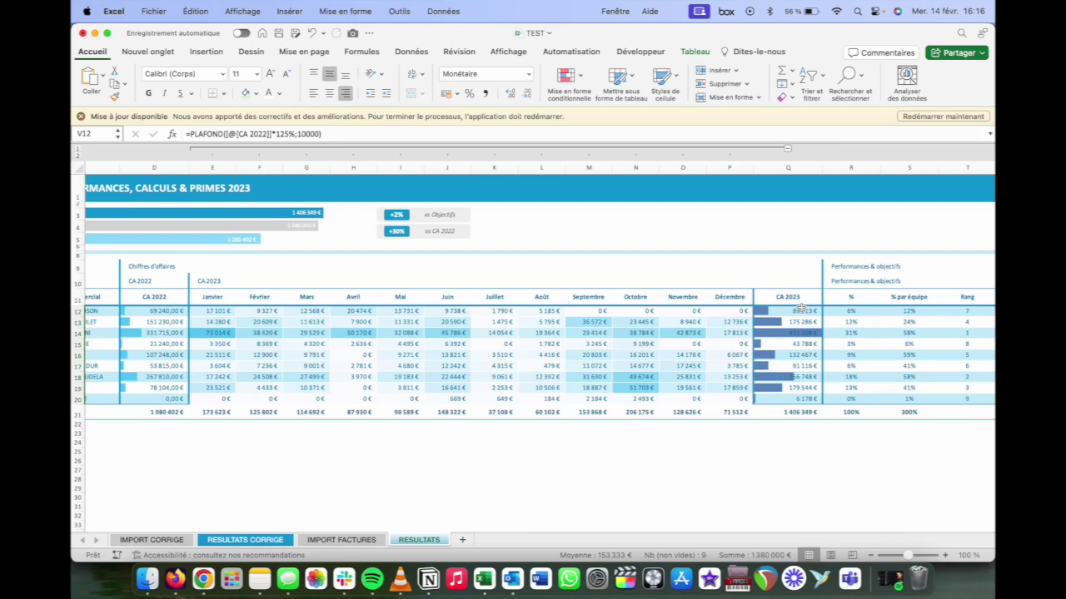
pyautogui.hscroll(4, 803, 355)
pyautogui.hscroll(4, 666, 374)
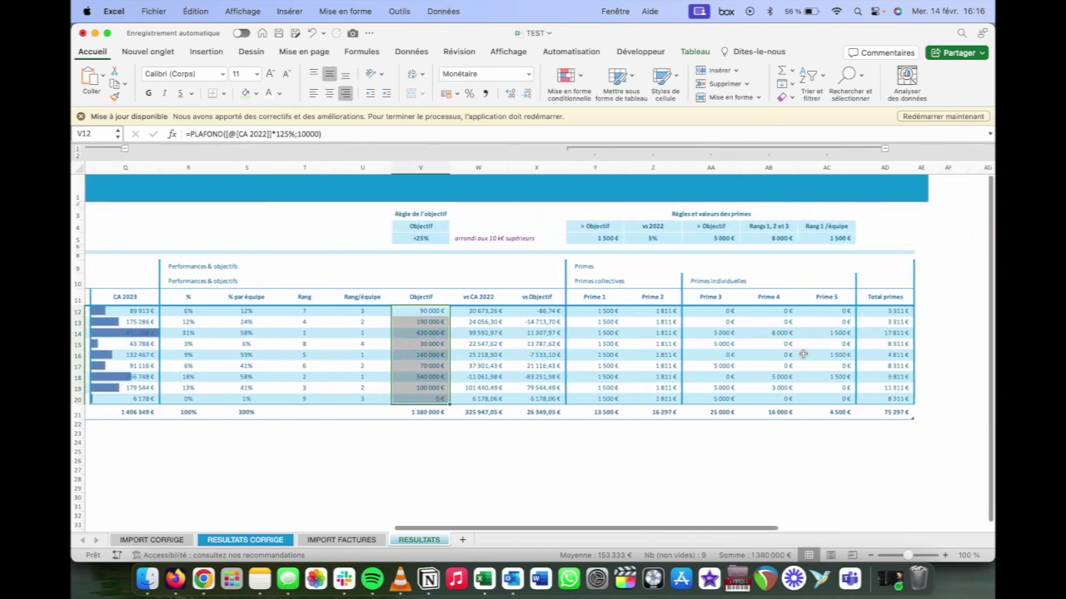
pyautogui.hscroll(3, 509, 398)
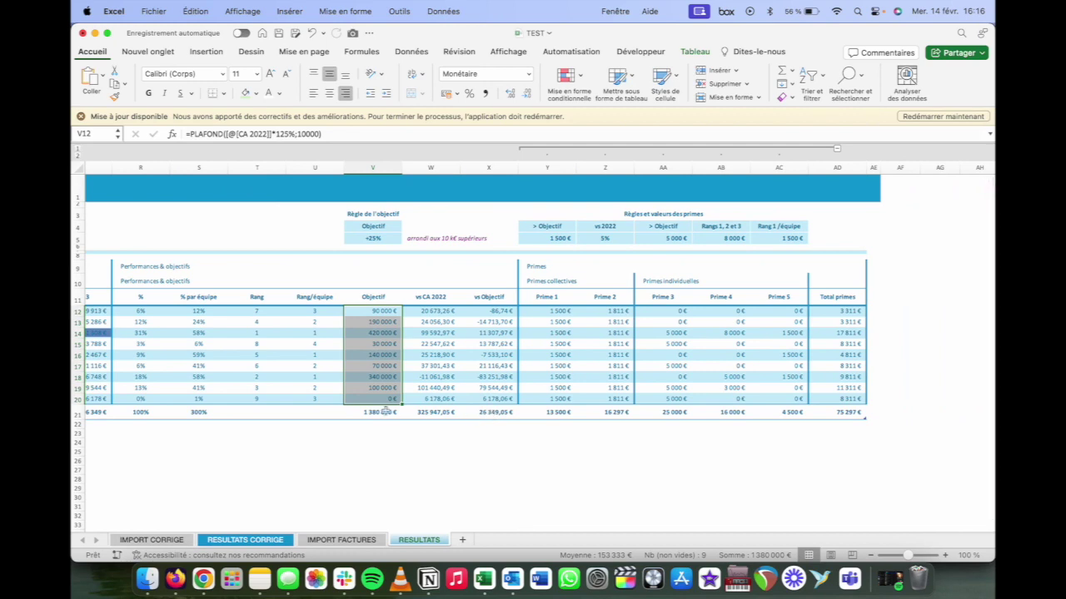
pyautogui.click(376, 413)
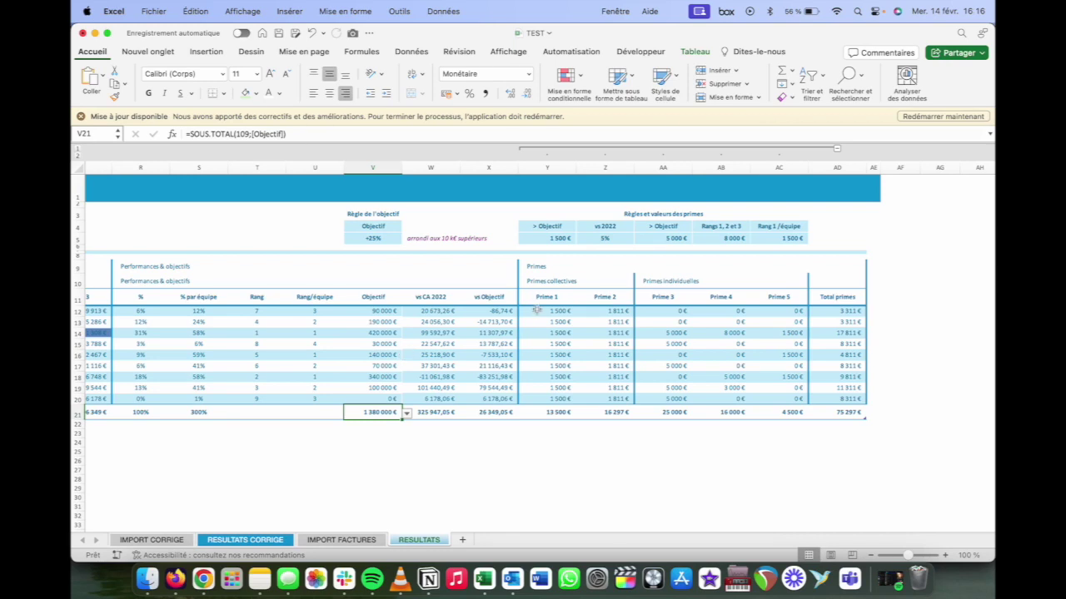
# Delete the Prime bonus values and check the SOUS.TOTAL totals in X21, Z12 and W21
pyautogui.moveTo(541, 310); pyautogui.dragTo(614, 399)
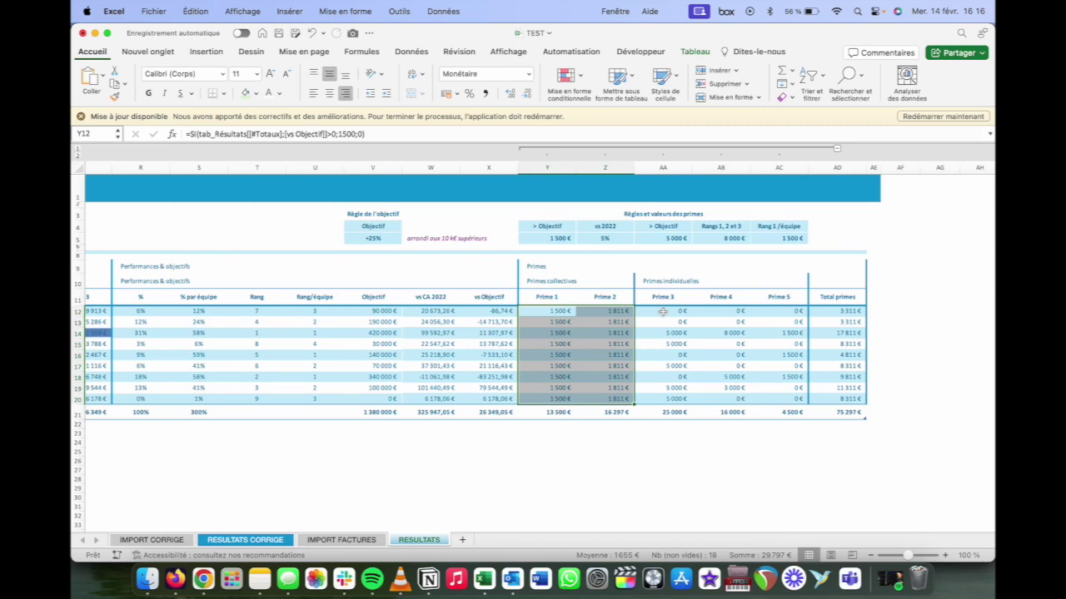
pyautogui.press('Delete')
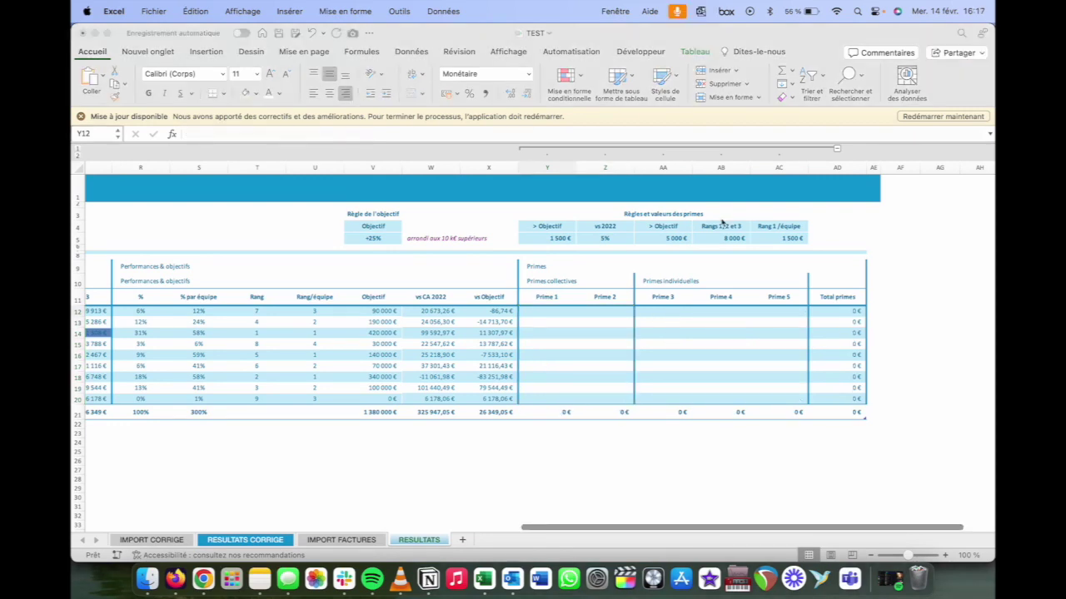
pyautogui.click(540, 311)
pyautogui.click(493, 412)
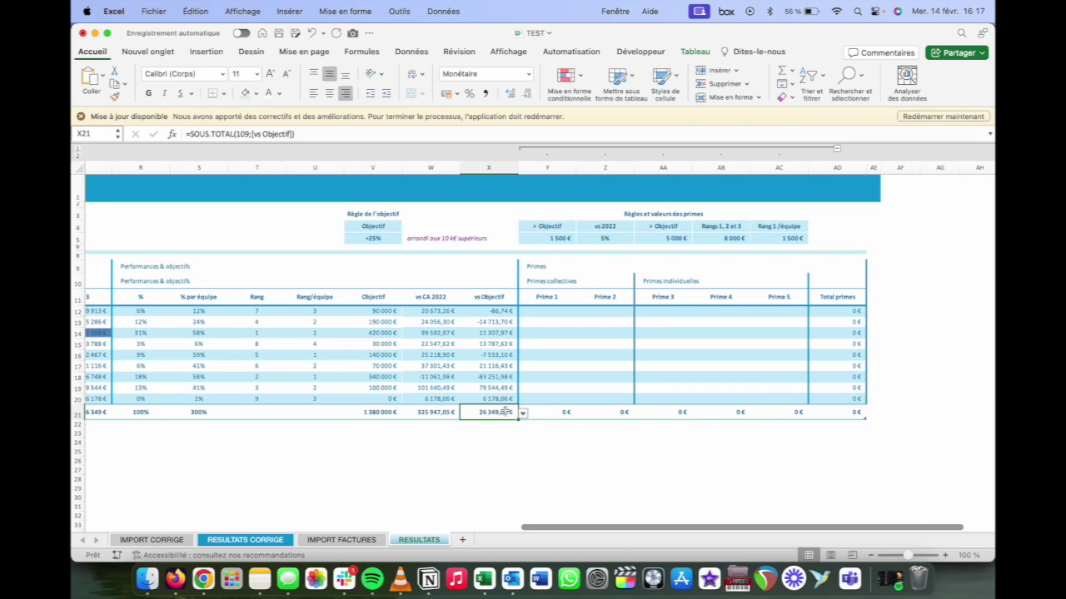
pyautogui.click(598, 308)
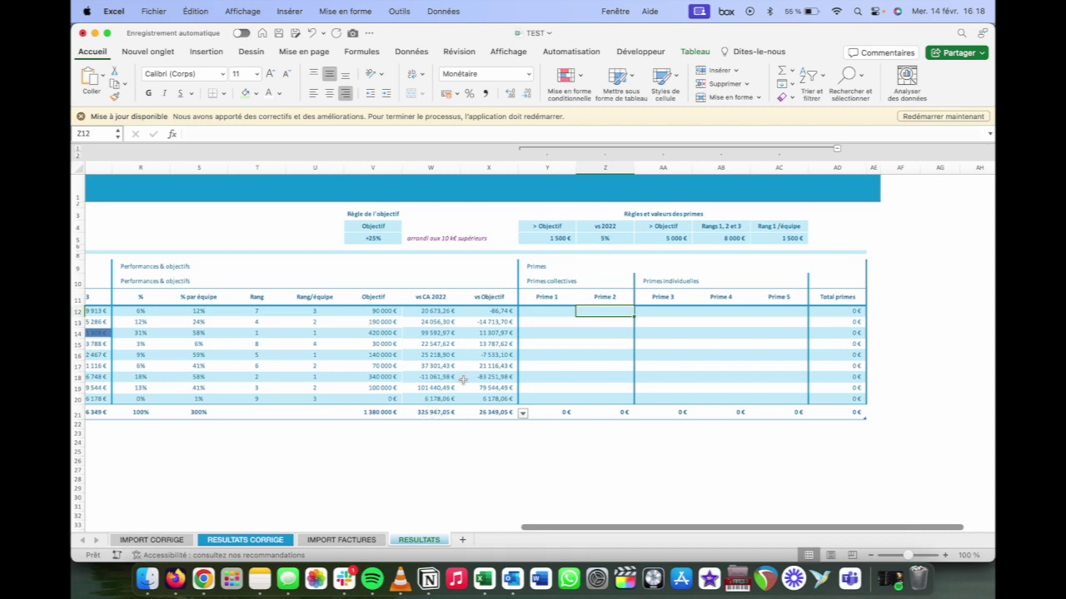
pyautogui.click(433, 411)
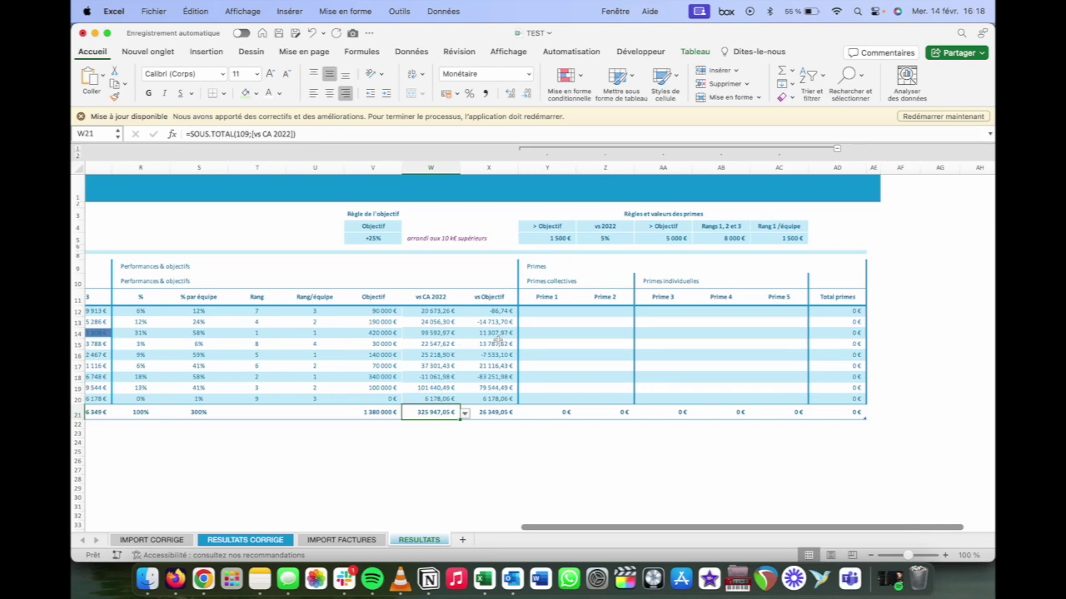
# In Y12 enter =SI(tab_Résultats[[#Totaux];[vs Objectif]]>0;1500;0) and verify the Y12 and X21 formulas
pyautogui.click(537, 310)
pyautogui.write('=S')
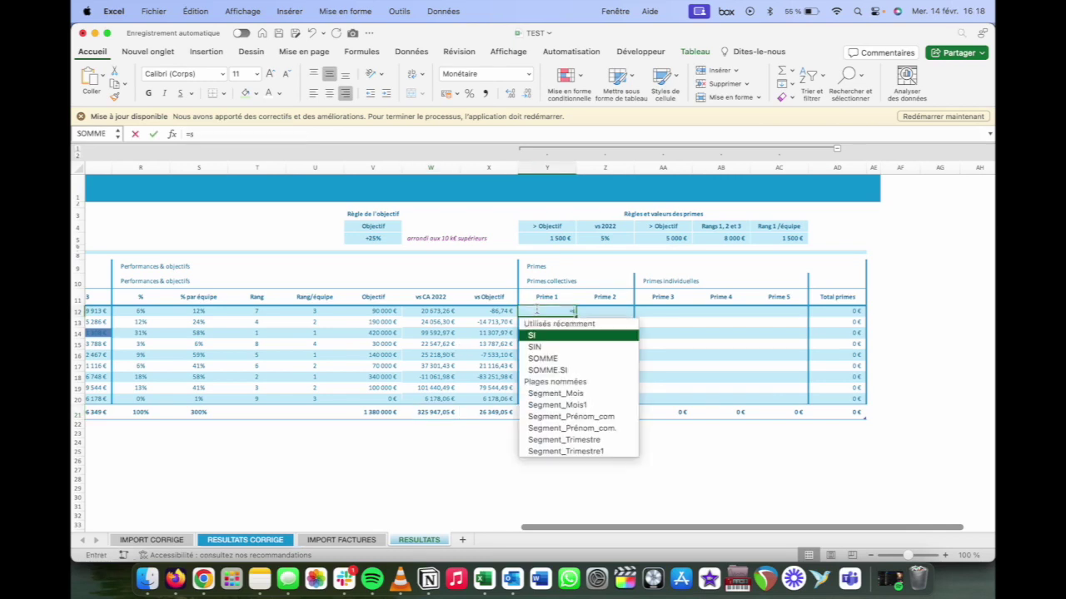
pyautogui.write('I(')
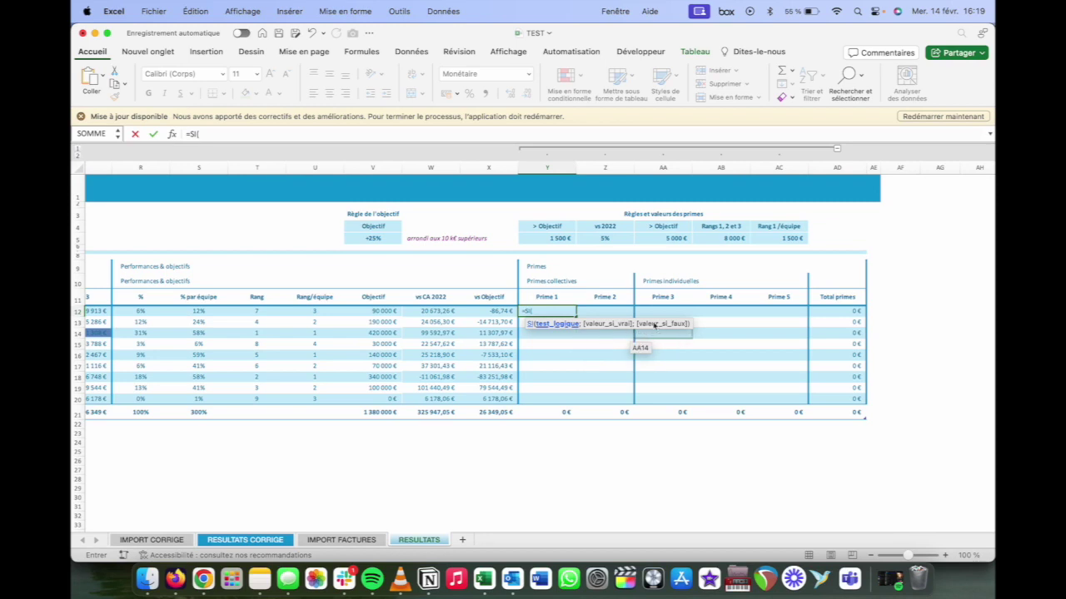
pyautogui.click(550, 311)
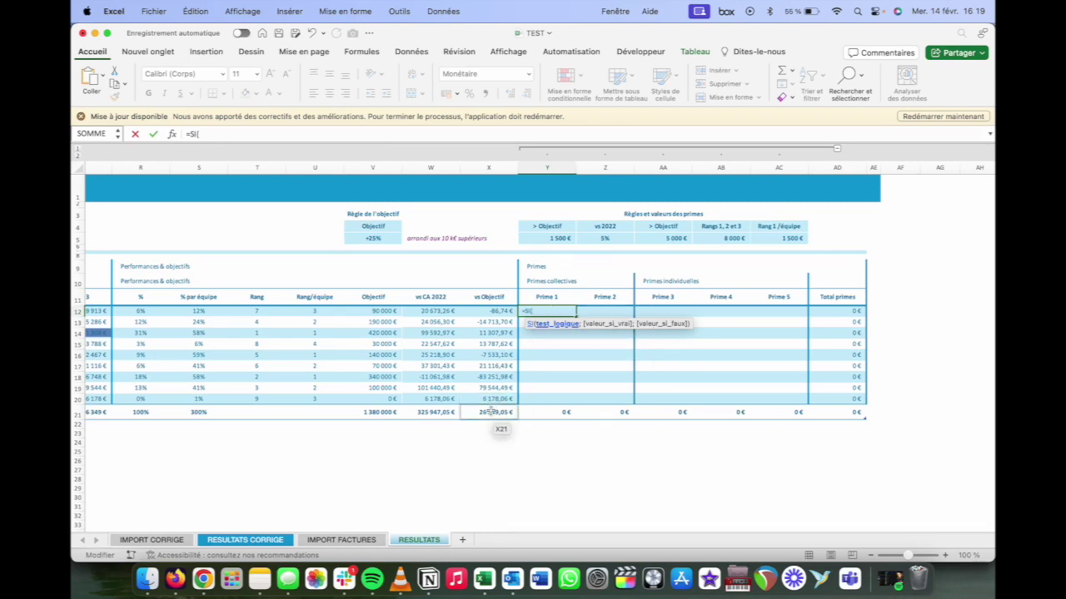
pyautogui.click(492, 411)
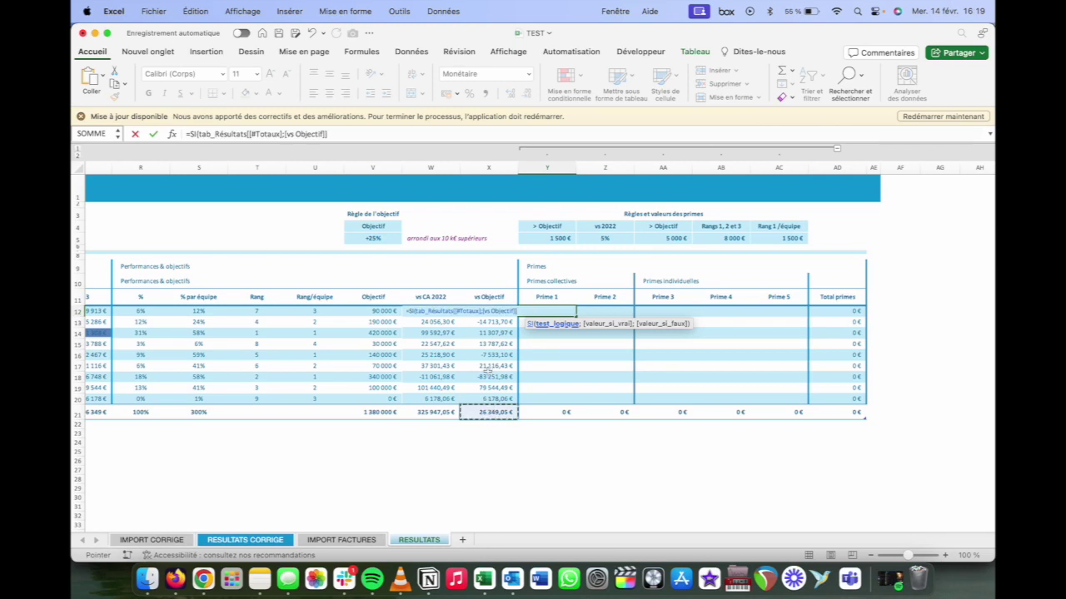
pyautogui.write('>0')
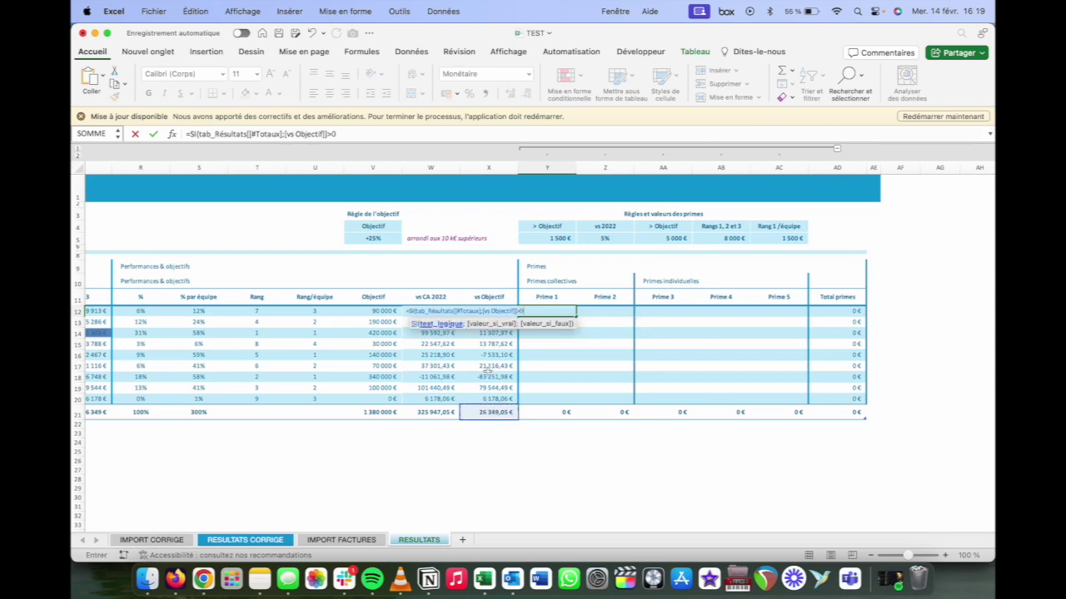
pyautogui.write(';1')
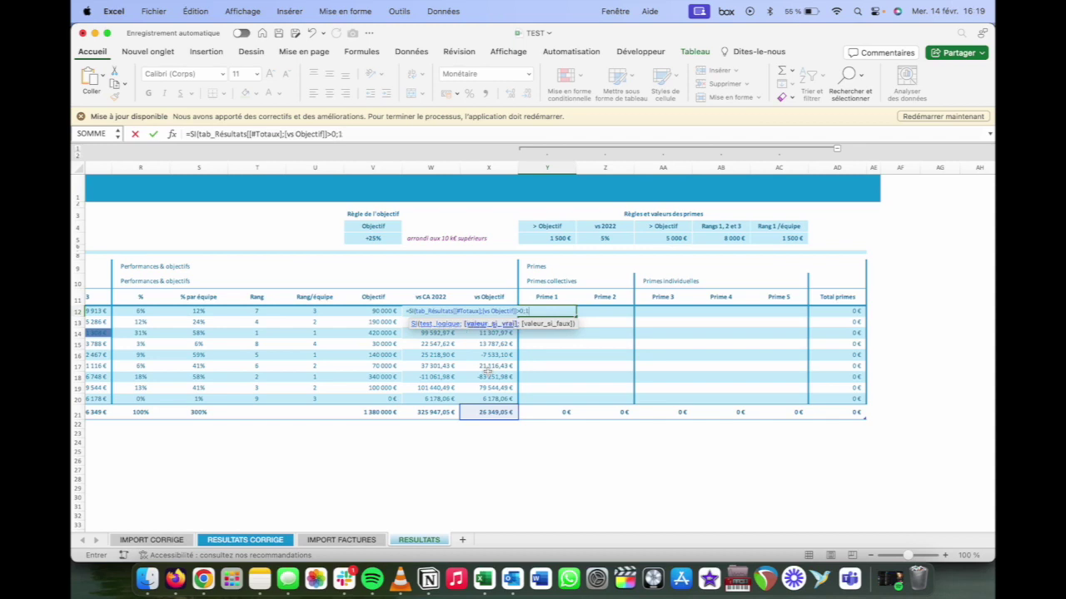
pyautogui.write('500')
pyautogui.write(';0')
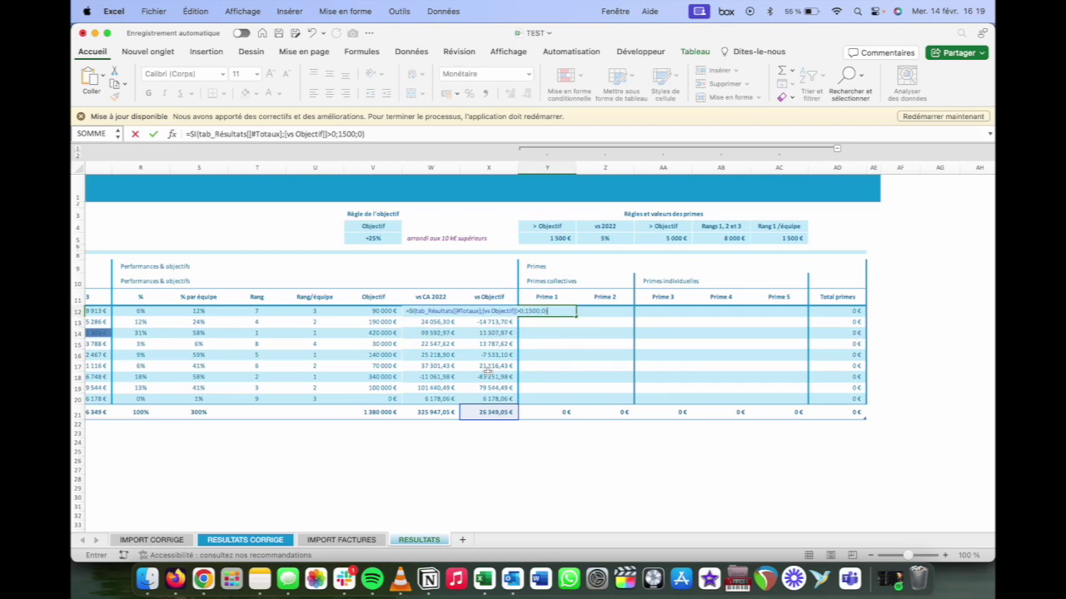
pyautogui.press('Return')
pyautogui.click(562, 312)
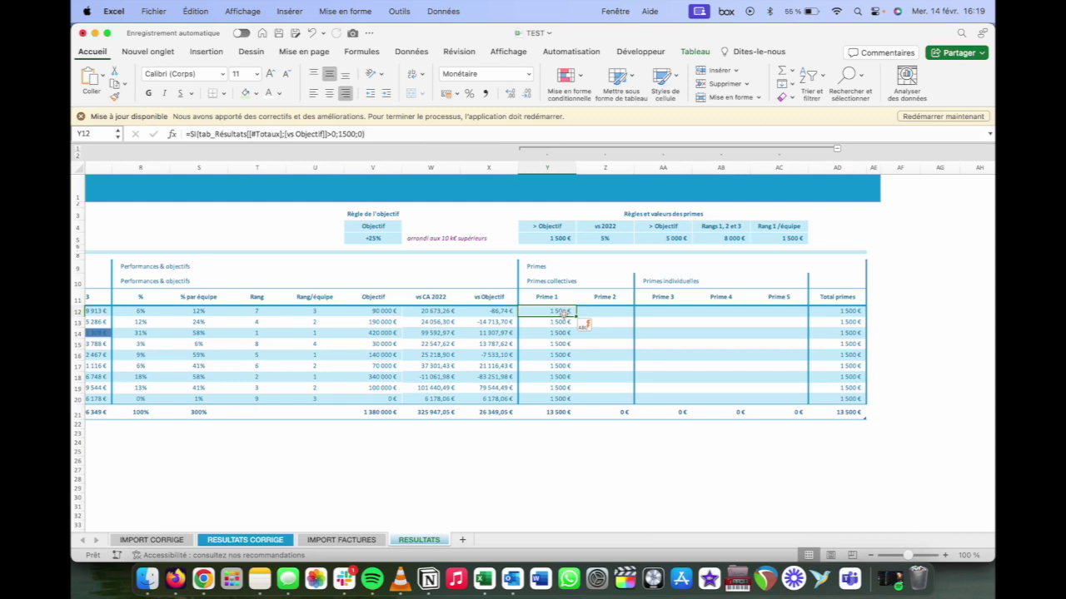
pyautogui.click(483, 413)
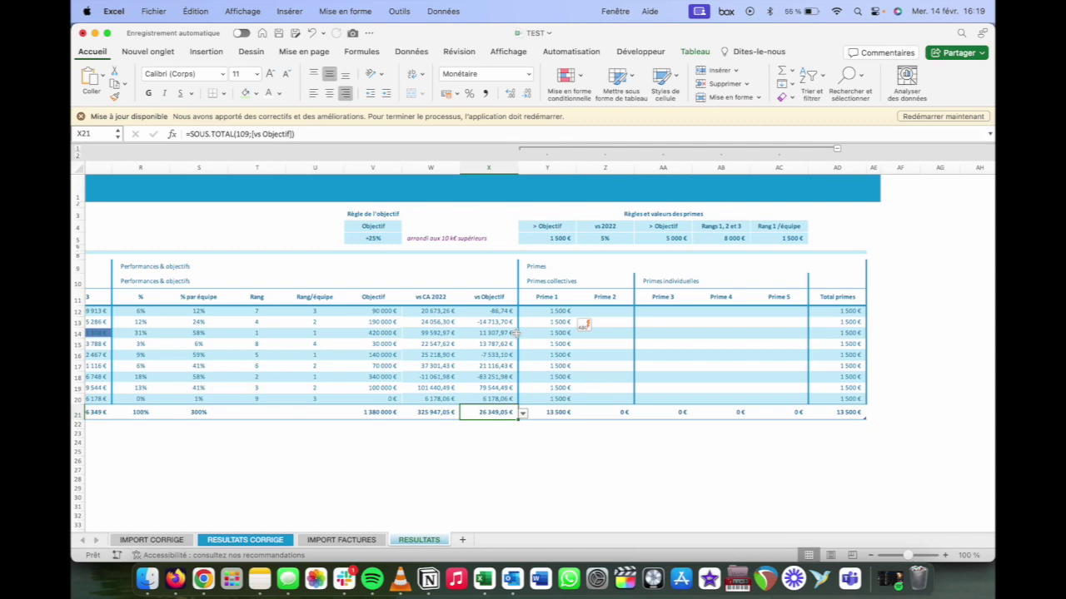
# Enter a Prime 2 formula in Z12 taking 5% of the vs CA 2022 total in W21
pyautogui.click(607, 312)
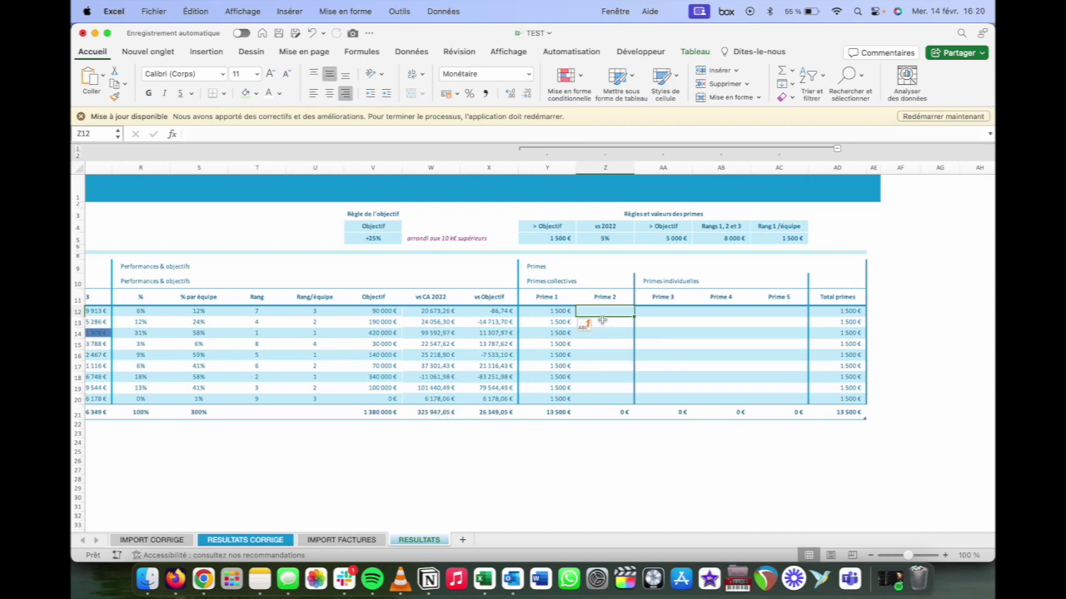
pyautogui.write('=')
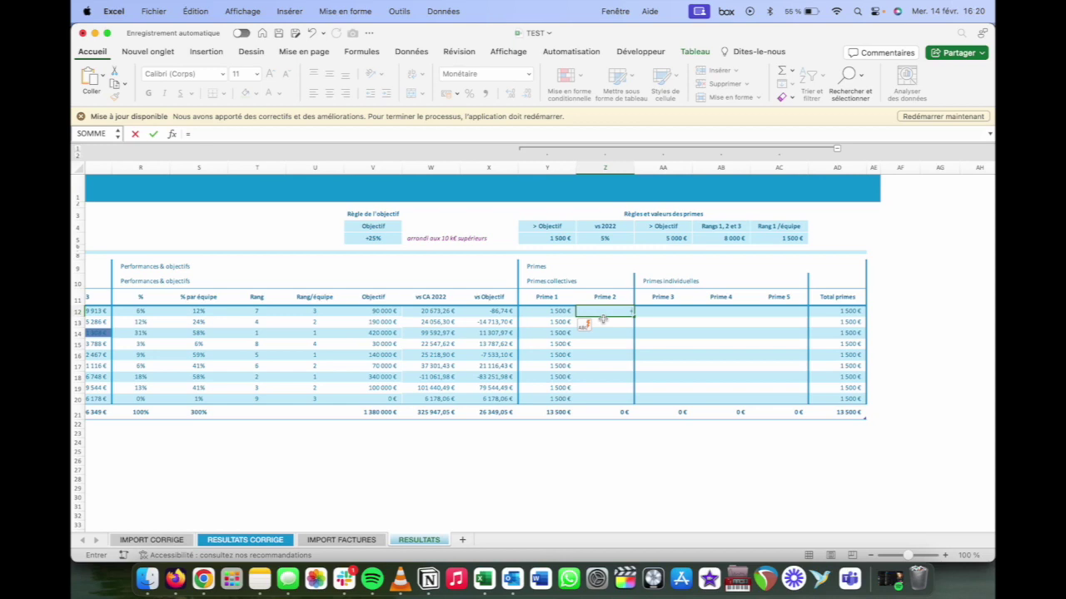
pyautogui.click(431, 412)
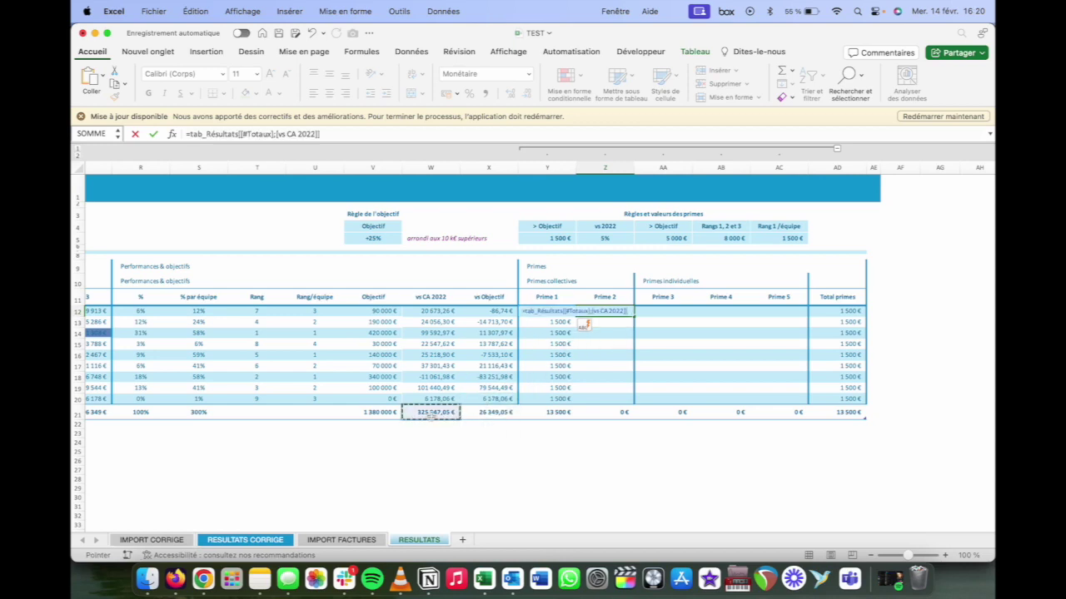
pyautogui.write('*')
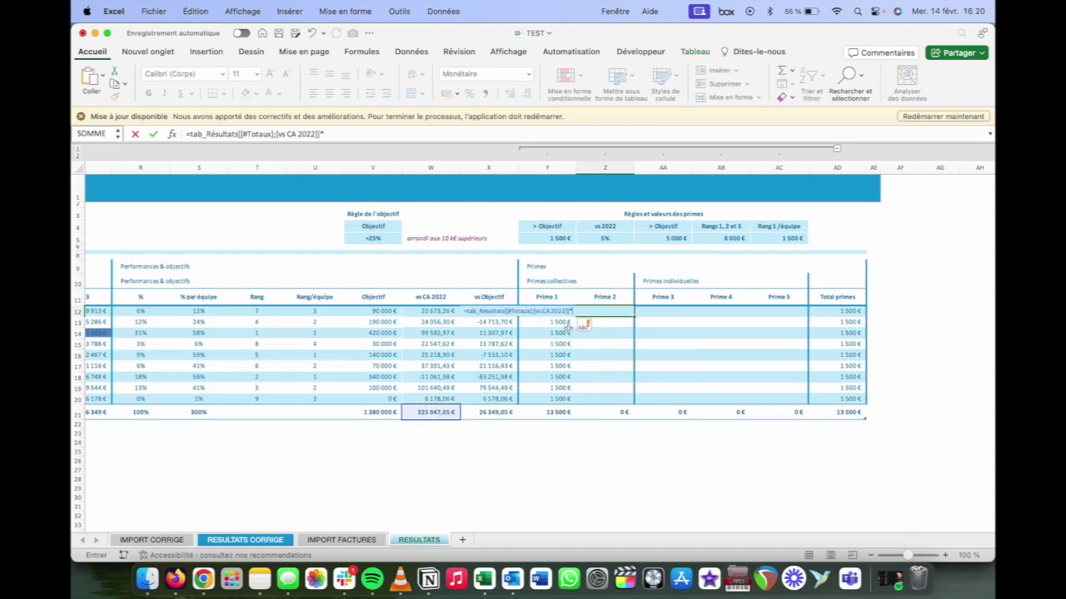
pyautogui.write('5%')
pyautogui.press('Return')
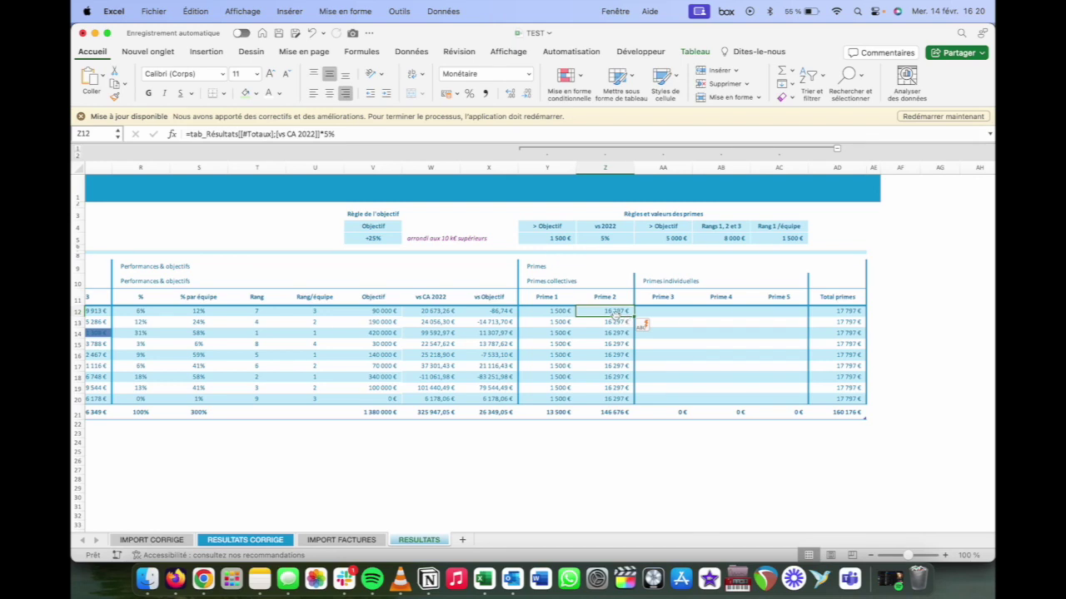
# Divide the Prime 2 formula by NBVAL of the Commercial column C12:C20
pyautogui.click(346, 133)
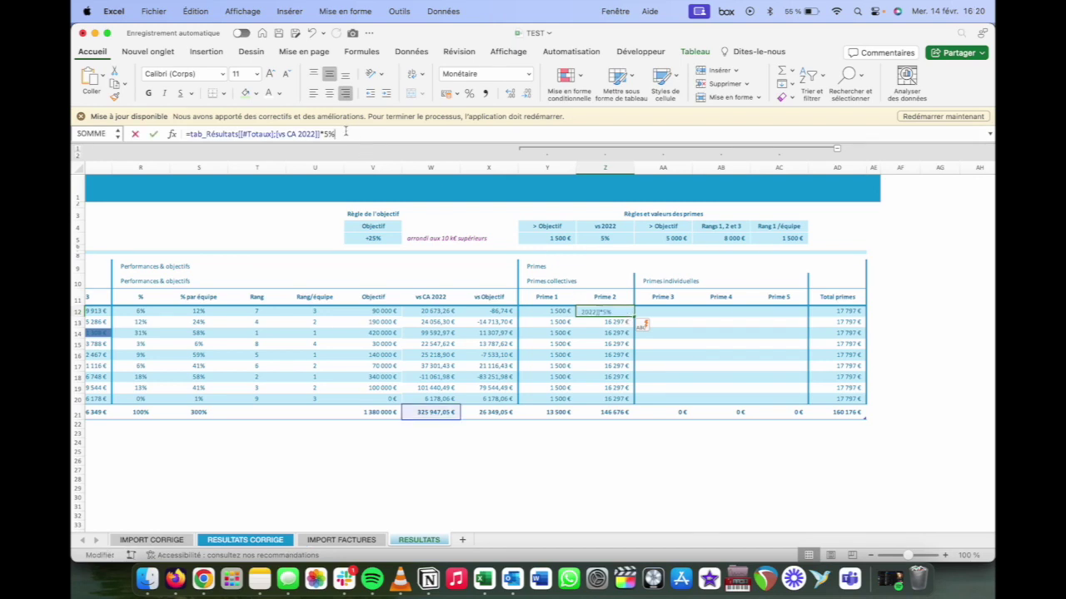
pyautogui.write('/')
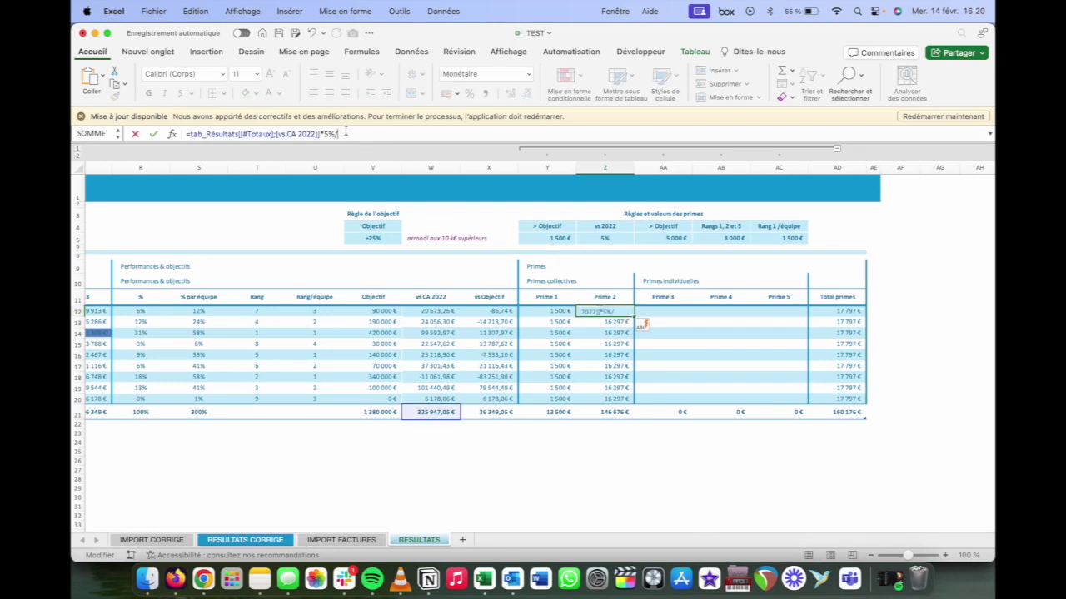
pyautogui.write('NBVAL')
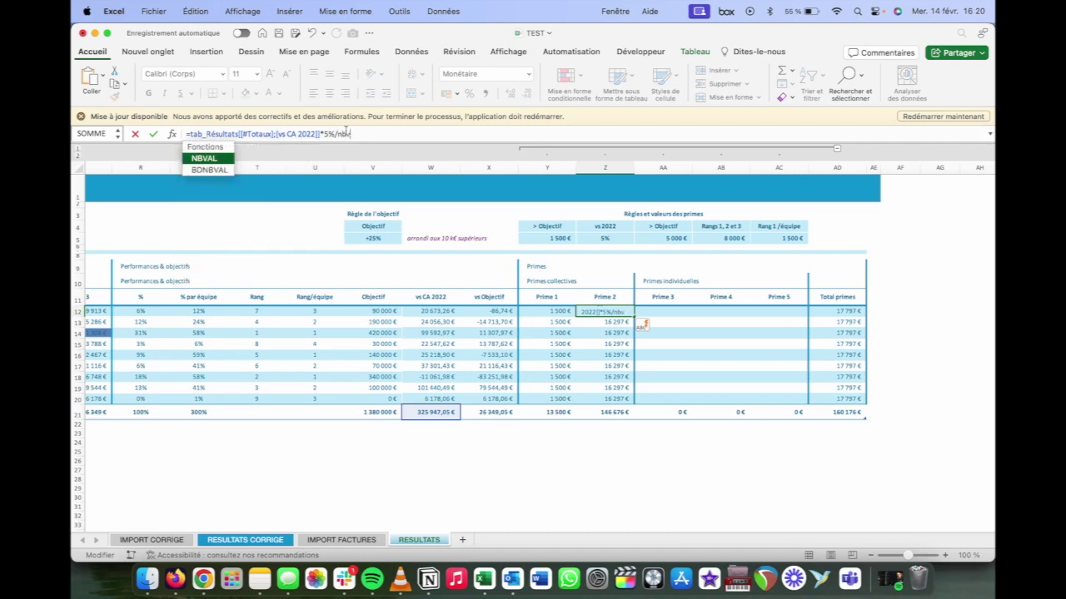
pyautogui.write('(')
pyautogui.hscroll(-10, 353, 354)
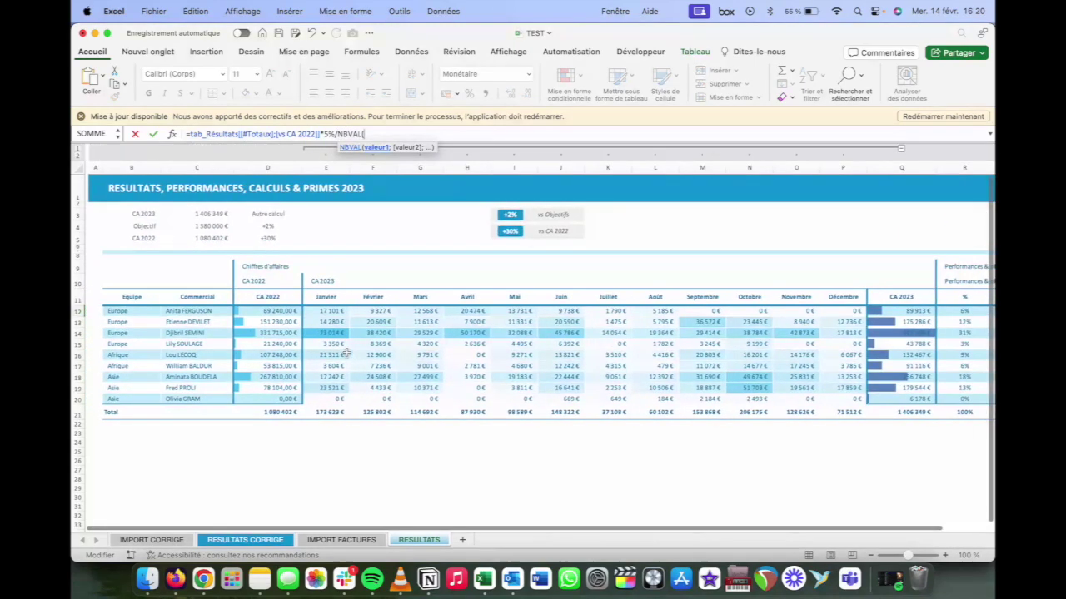
pyautogui.click(178, 310)
pyautogui.moveTo(177, 310); pyautogui.dragTo(189, 398)
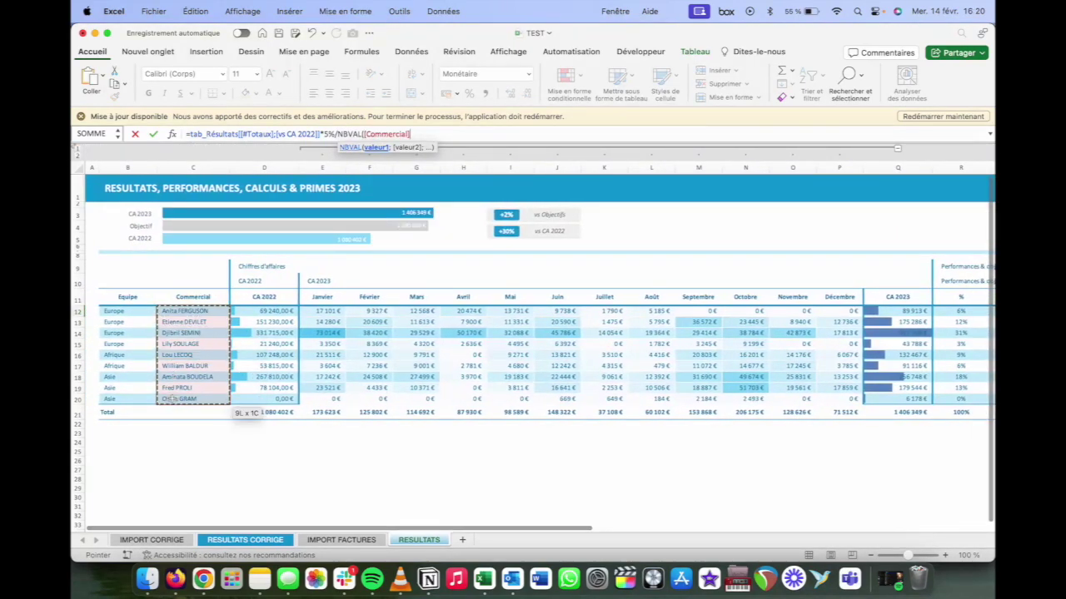
pyautogui.press('Return')
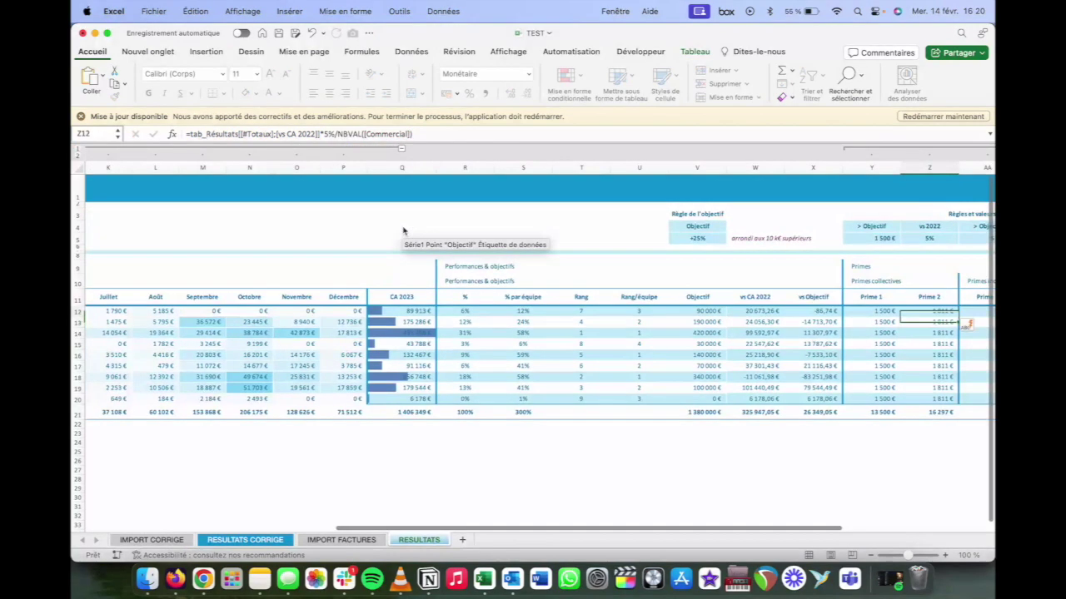
pyautogui.hscroll(3, 558, 311)
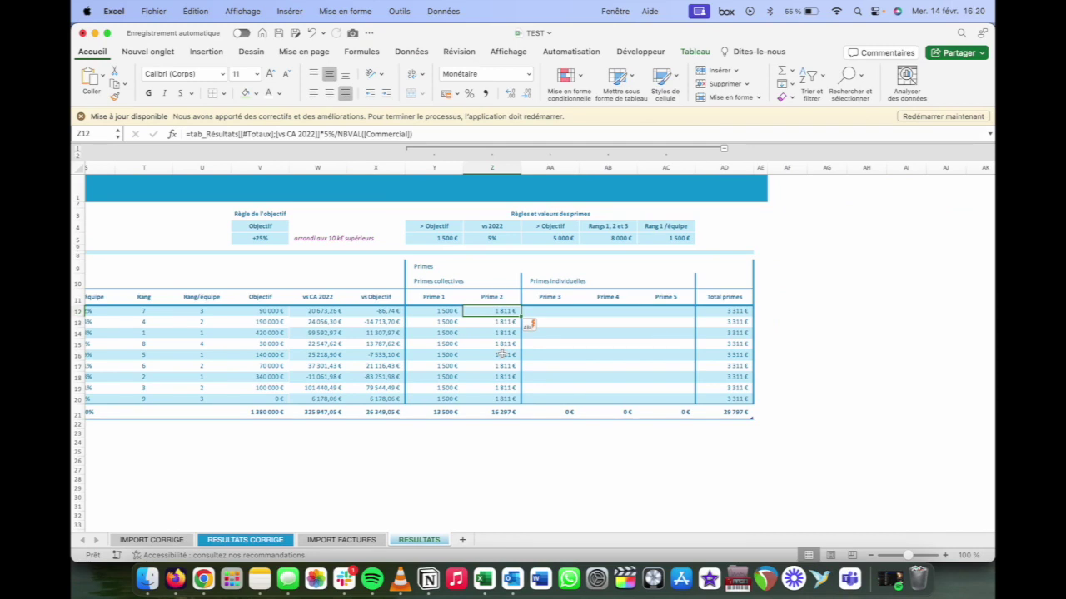
pyautogui.click(498, 411)
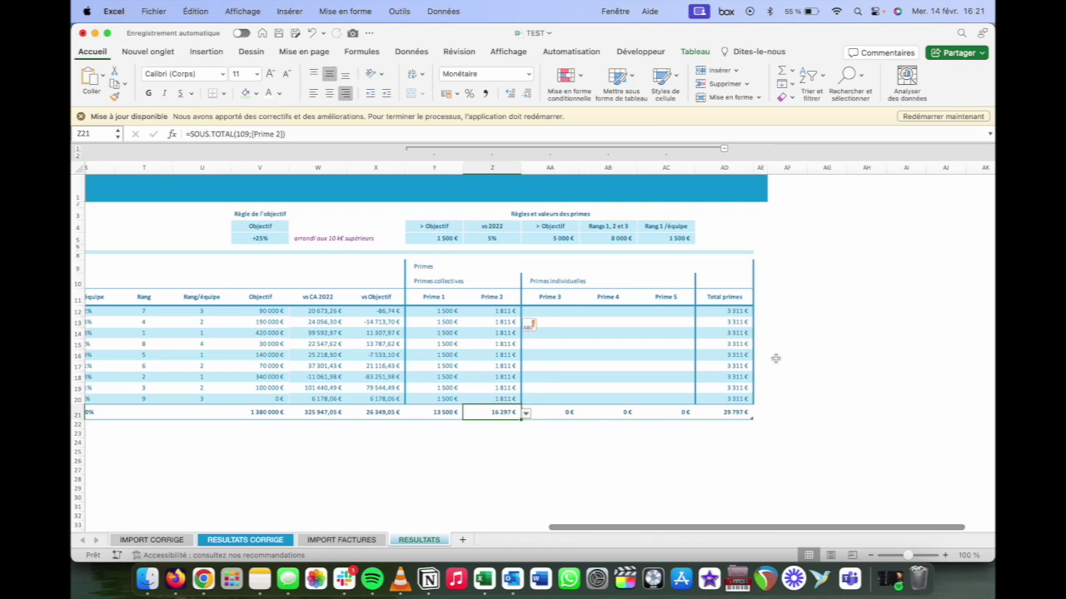
pyautogui.click(558, 310)
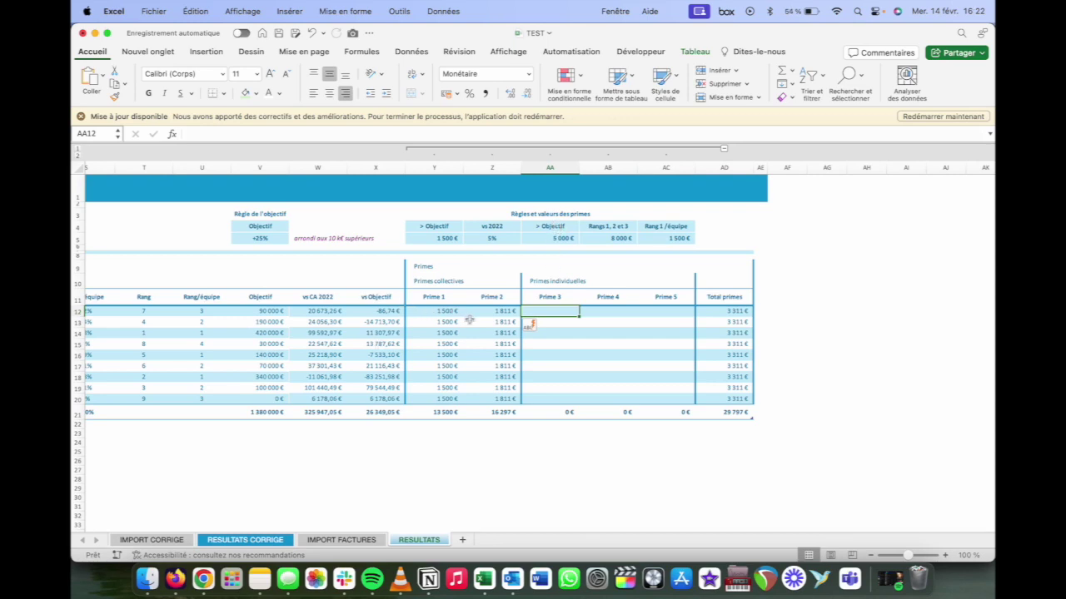
# In AA12 enter =SI(X12>0;5000;0) so sellers above objective get 5 000 €
pyautogui.moveTo(433, 311); pyautogui.dragTo(432, 388)
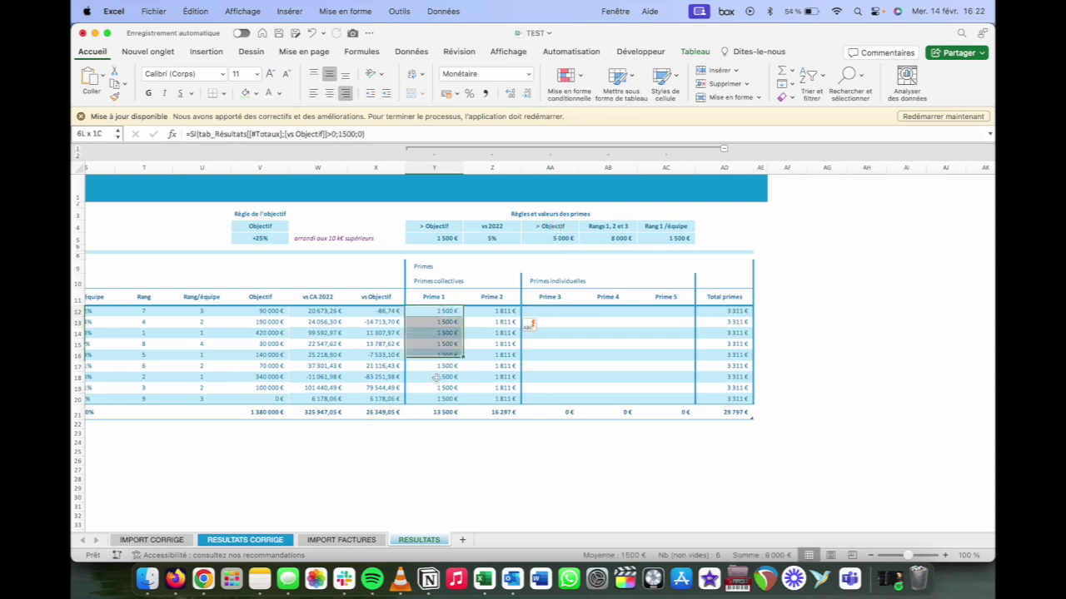
pyautogui.click(550, 311)
pyautogui.write('=')
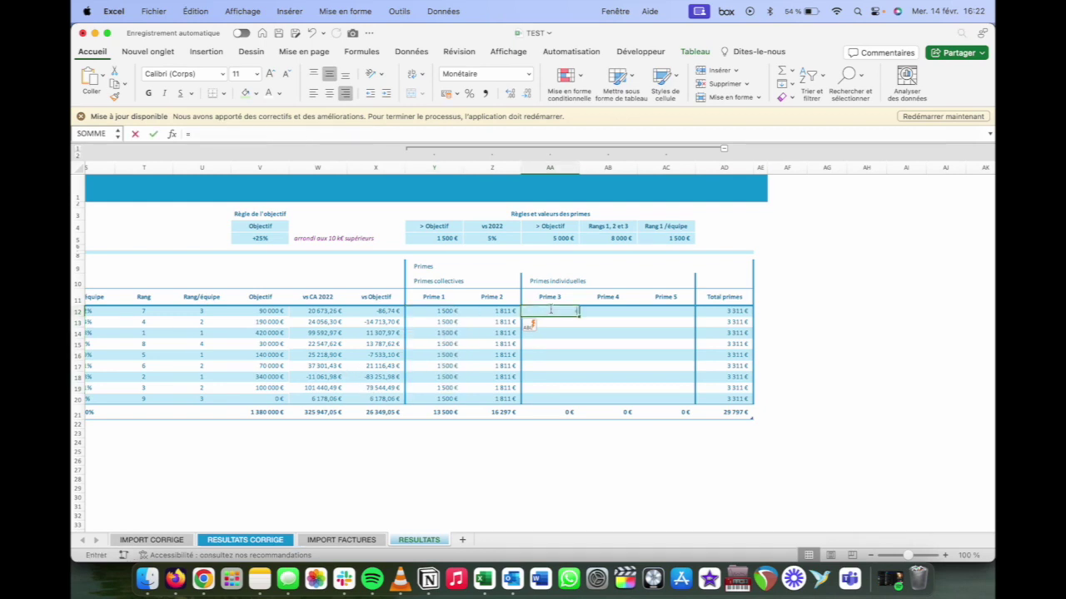
pyautogui.write('si')
pyautogui.press('Tab')
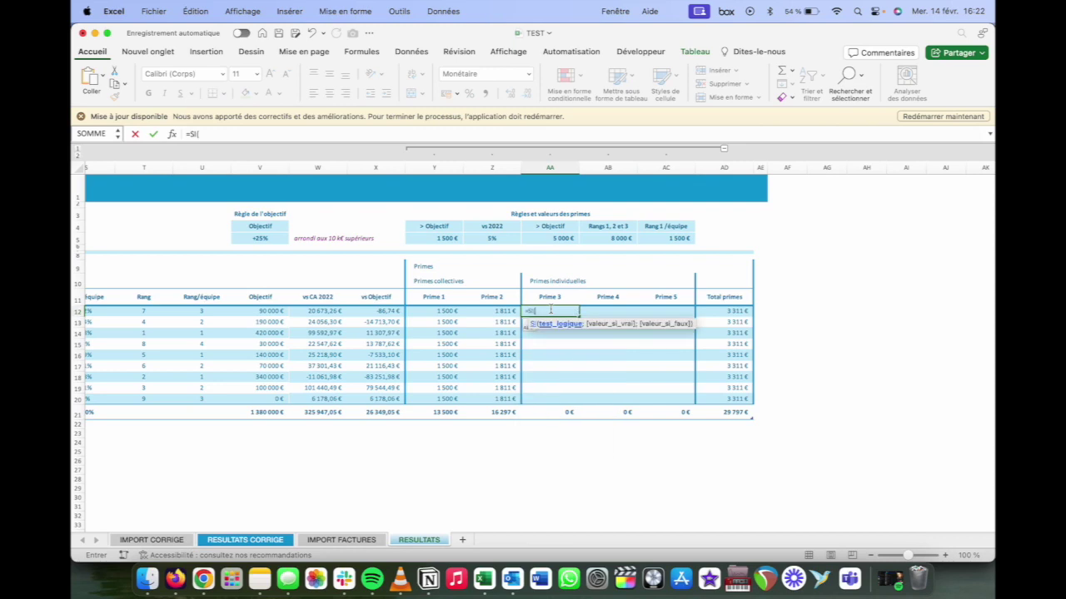
pyautogui.click(363, 311)
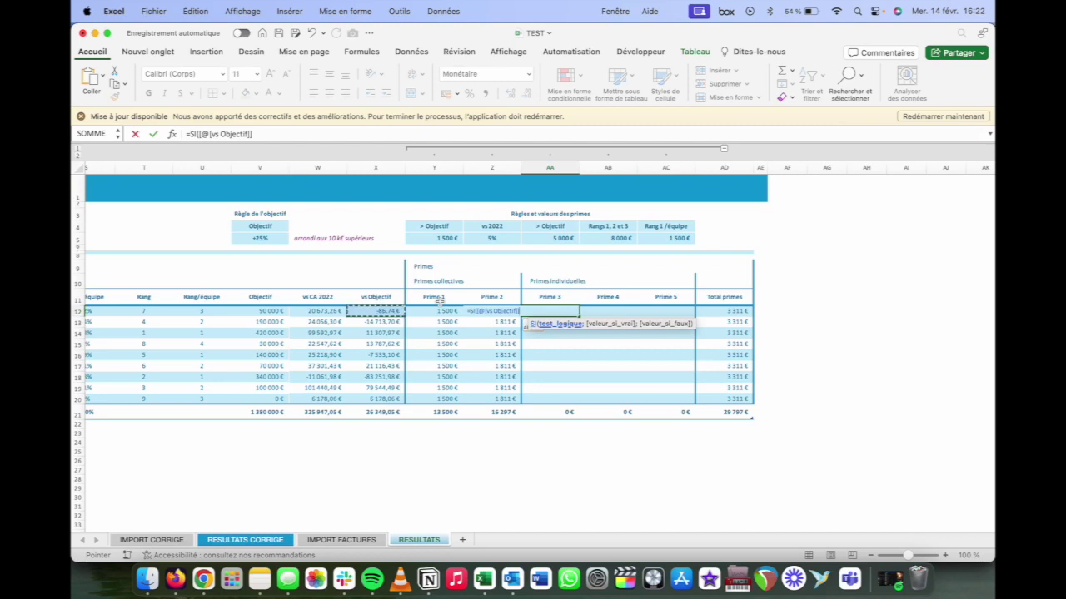
pyautogui.write('>0;5000')
pyautogui.press('BackSpace')
pyautogui.press('BackSpace')
pyautogui.press('BackSpace')
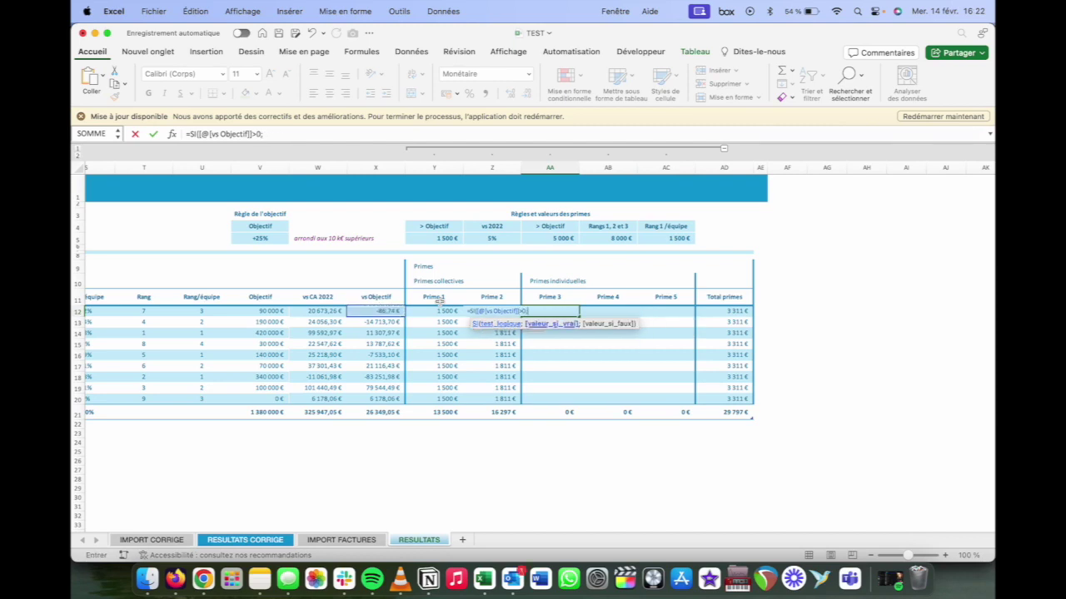
pyautogui.write('5000;')
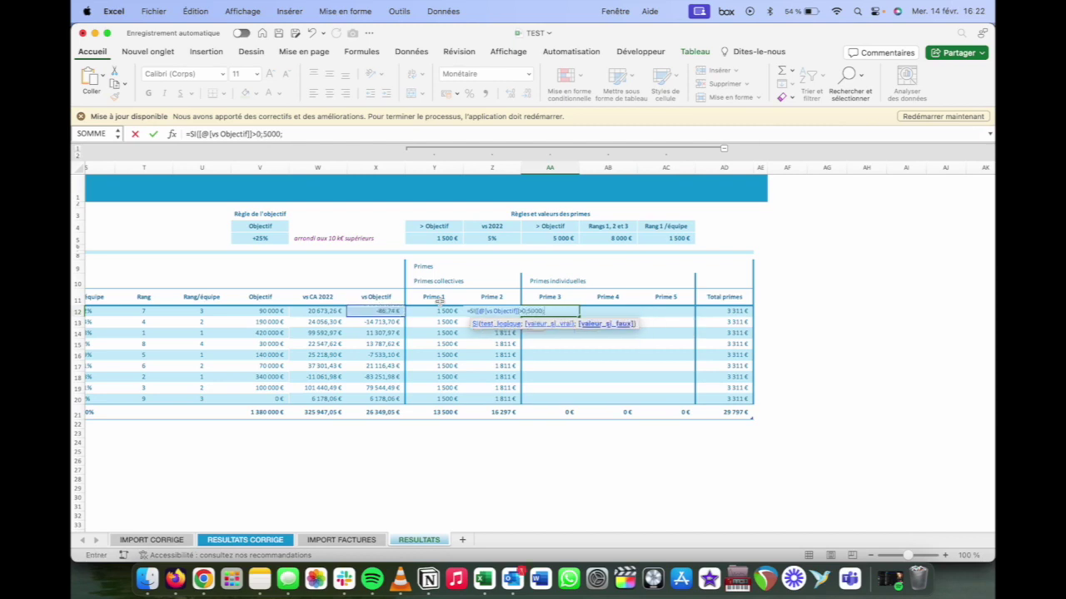
pyautogui.write('0)')
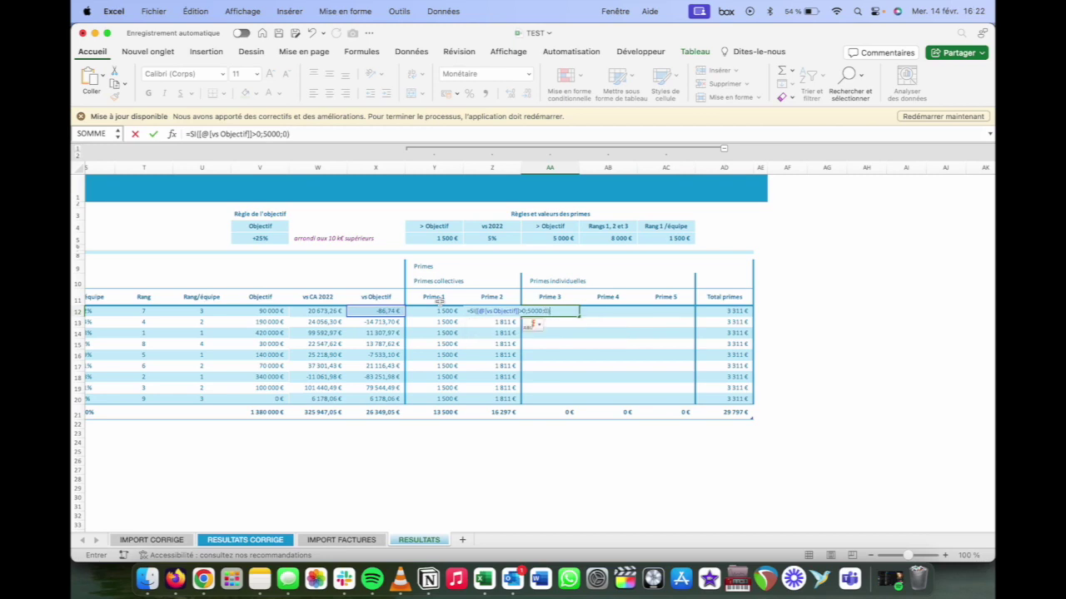
pyautogui.press('Return')
pyautogui.click(569, 311)
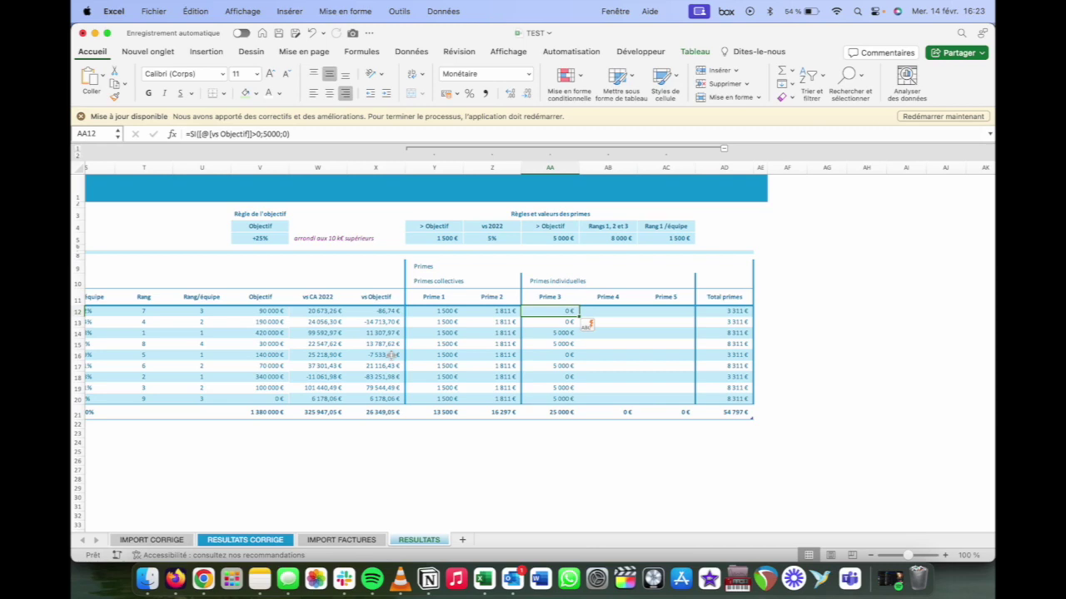
pyautogui.click(608, 310)
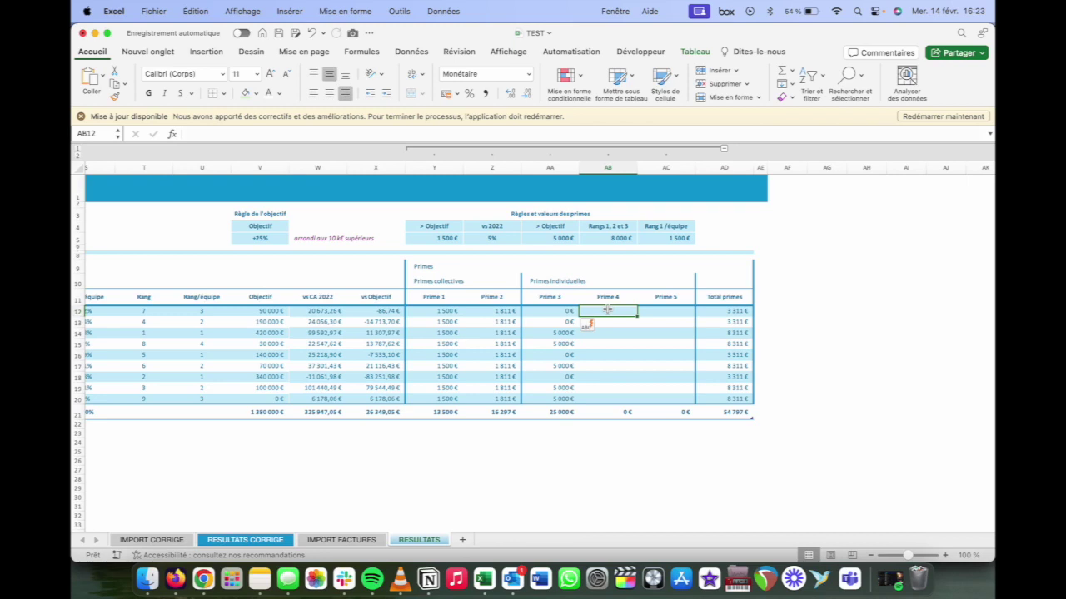
pyautogui.hscroll(-3, 607, 310)
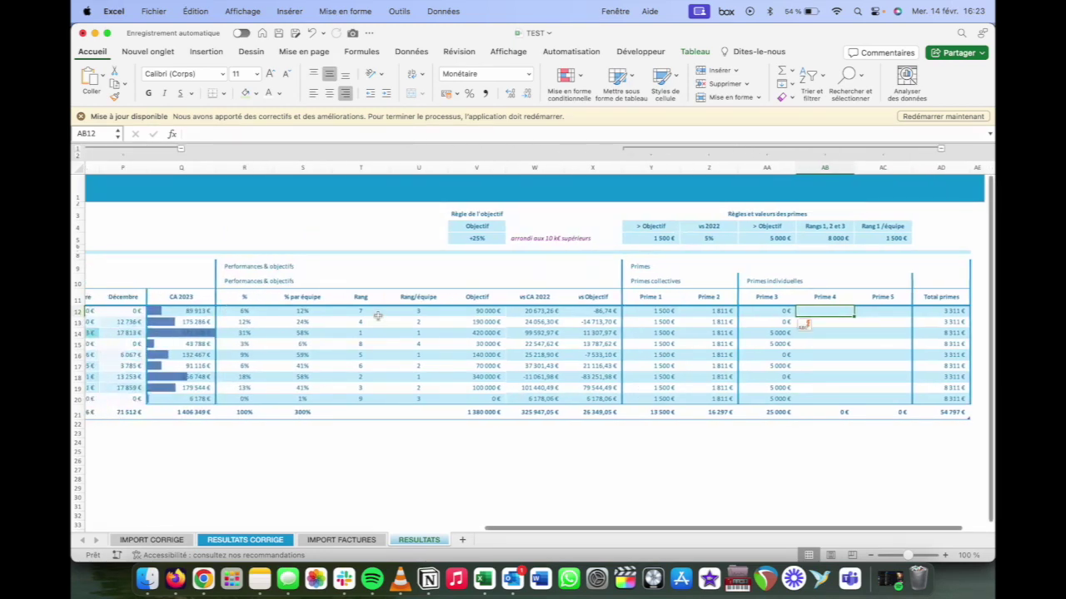
pyautogui.moveTo(361, 310); pyautogui.dragTo(364, 400)
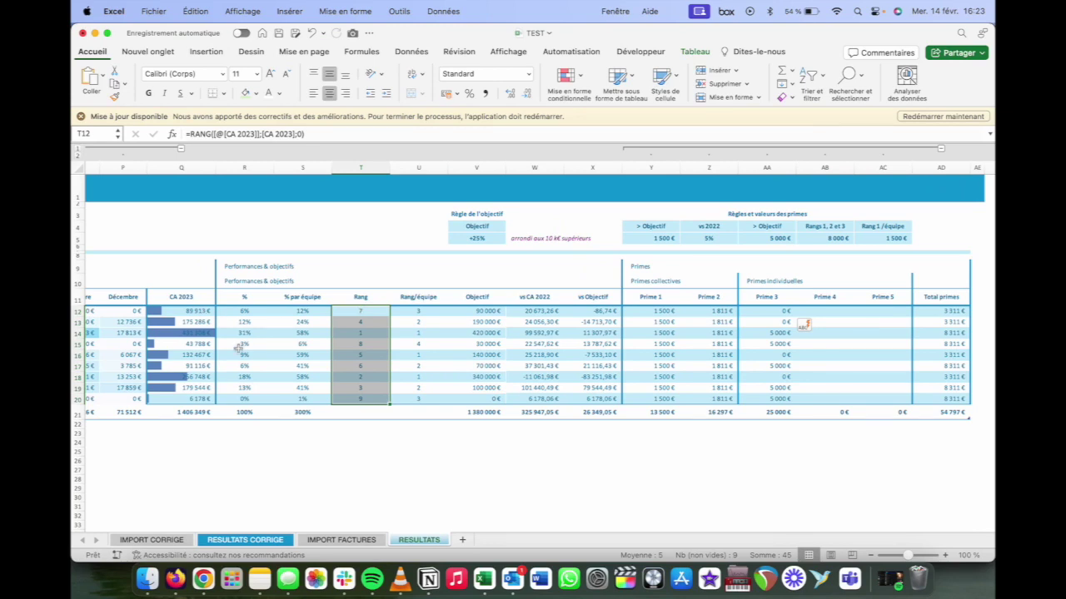
pyautogui.moveTo(421, 311); pyautogui.dragTo(418, 399)
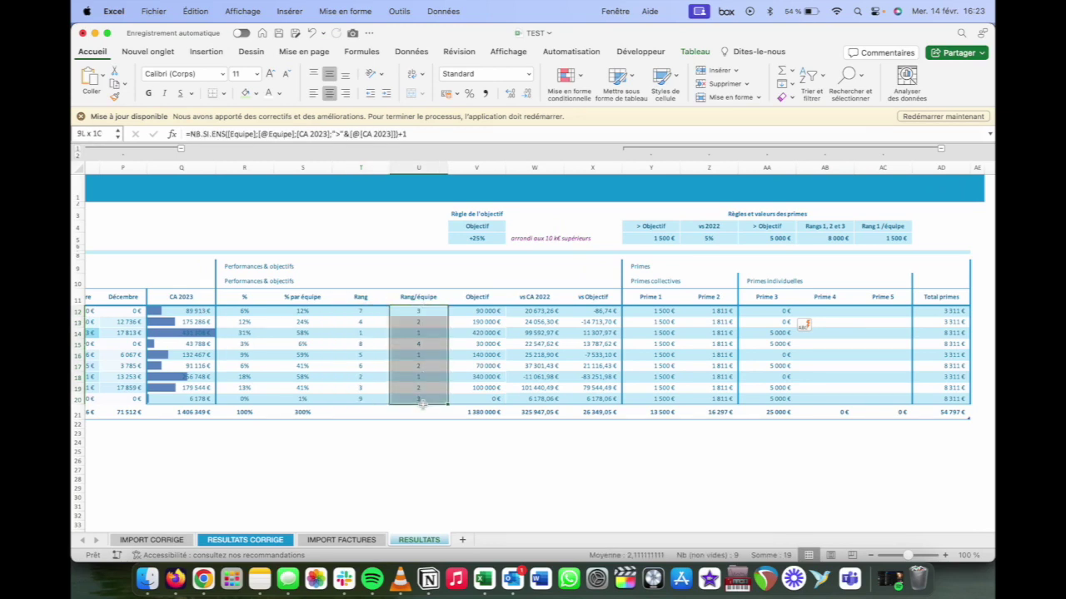
pyautogui.click(812, 311)
pyautogui.hscroll(3, 761, 317)
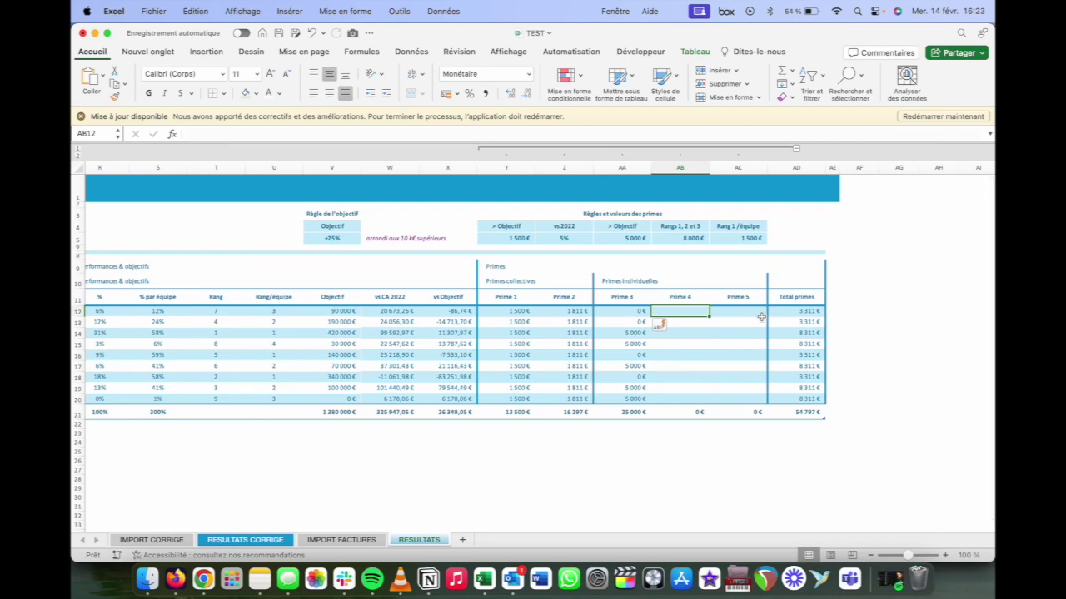
# Start an SI.CONDITIONS formula in AB12 paying 8000 when the seller's Rang is 1
pyautogui.write('=')
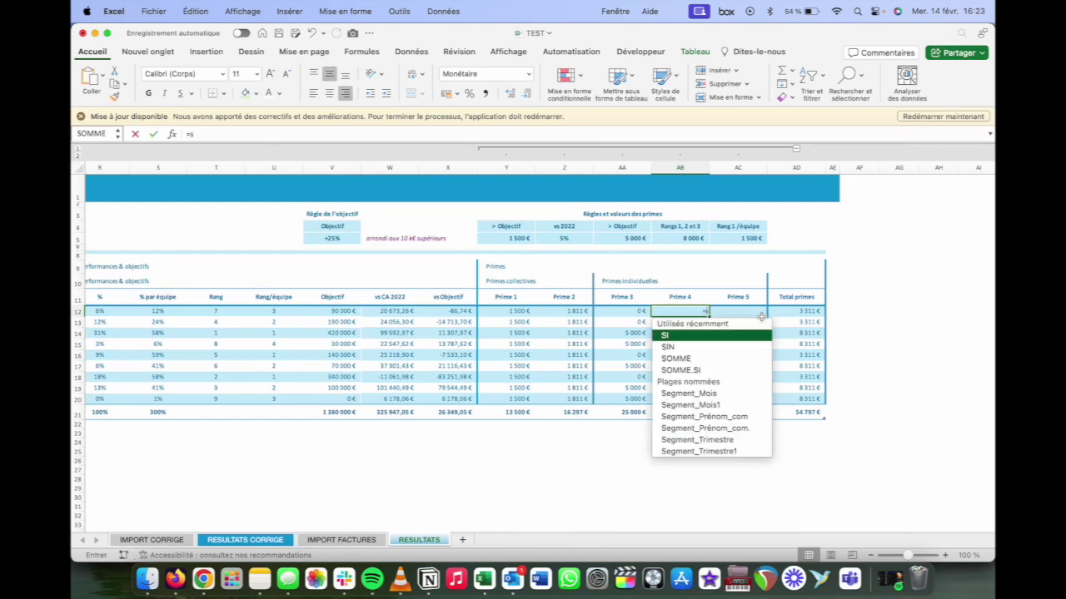
pyautogui.write('si')
pyautogui.press('Down')
pyautogui.press('Down')
pyautogui.press('Down')
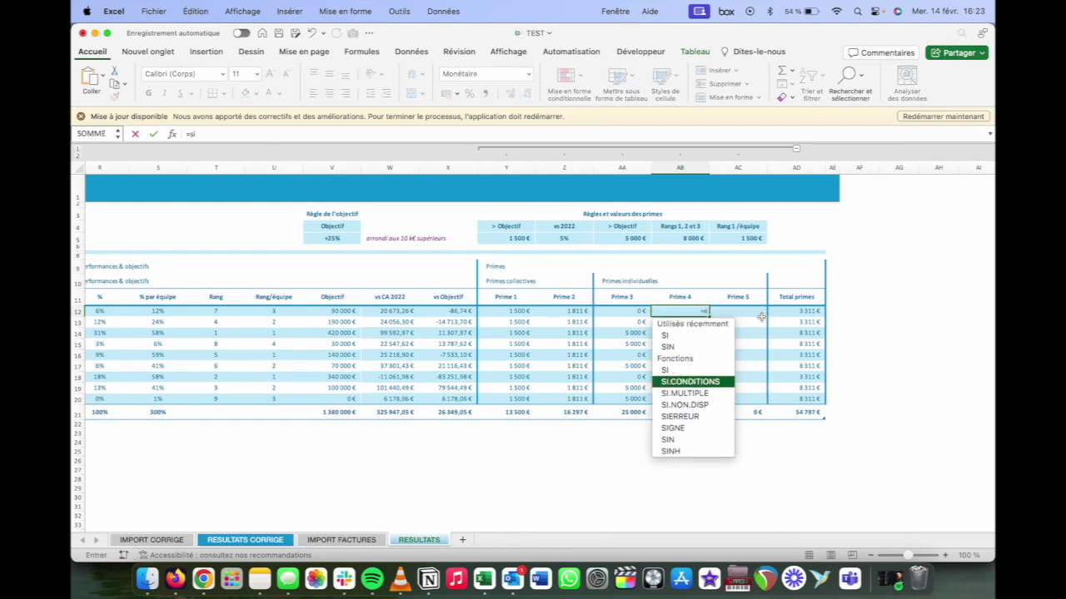
pyautogui.press('Tab')
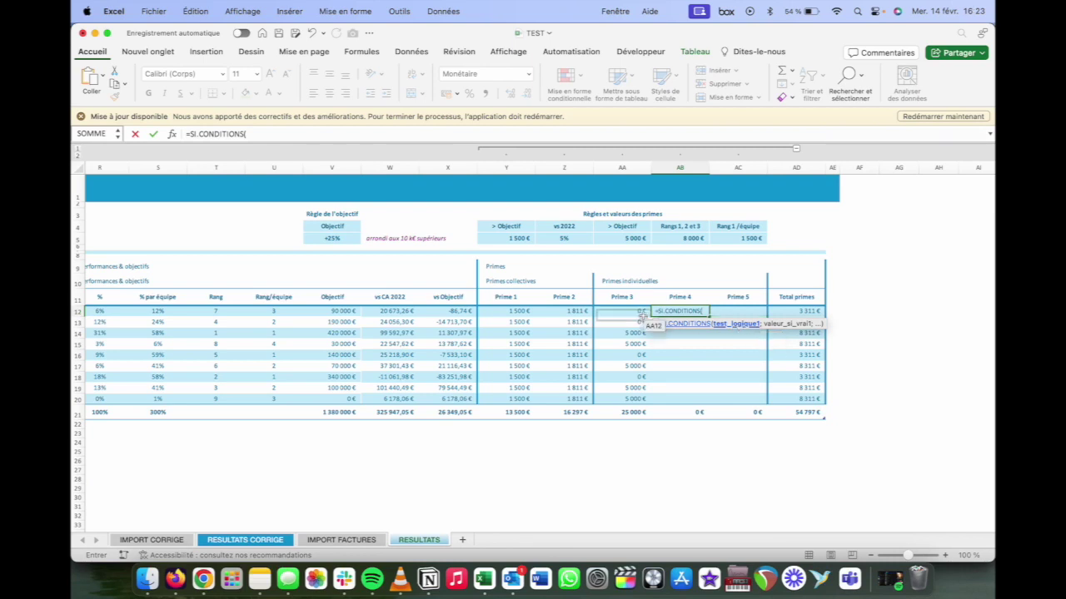
pyautogui.click(223, 310)
pyautogui.write('=')
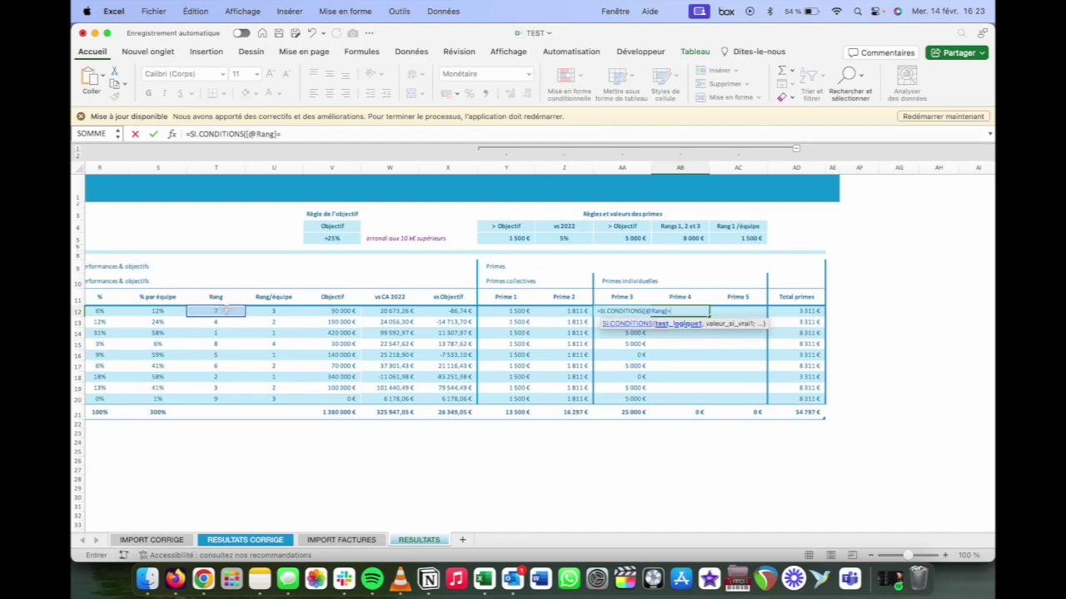
pyautogui.write('1')
pyautogui.write(';')
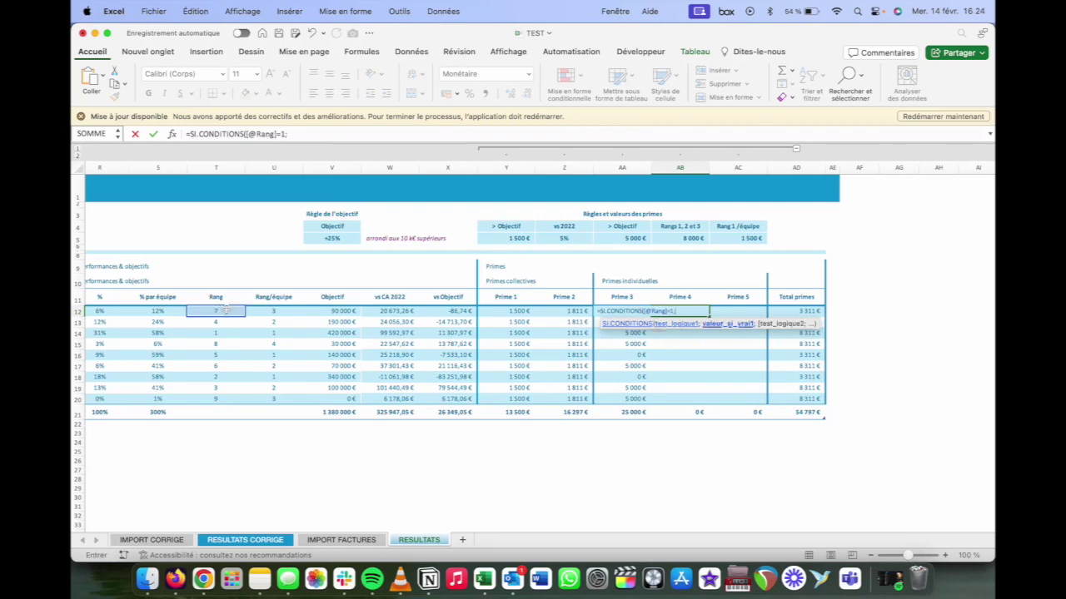
pyautogui.write('8000')
pyautogui.write(';')
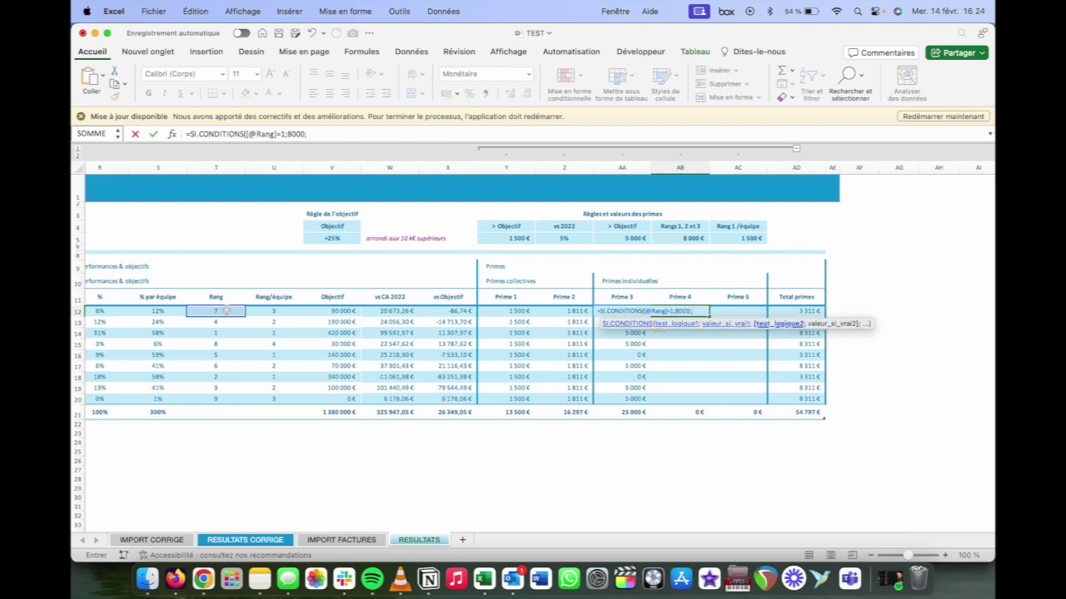
# Add conditions paying 5000 for Rang 2, 3000 for Rang 3, and VRAI;0 otherwise
pyautogui.click(218, 311)
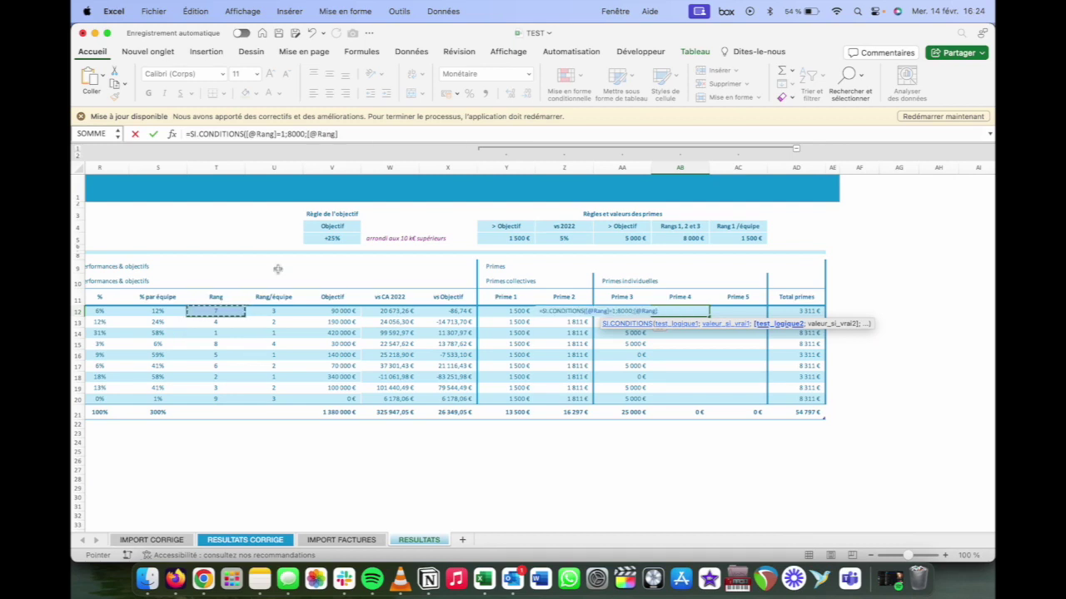
pyautogui.click(365, 134)
pyautogui.write('=')
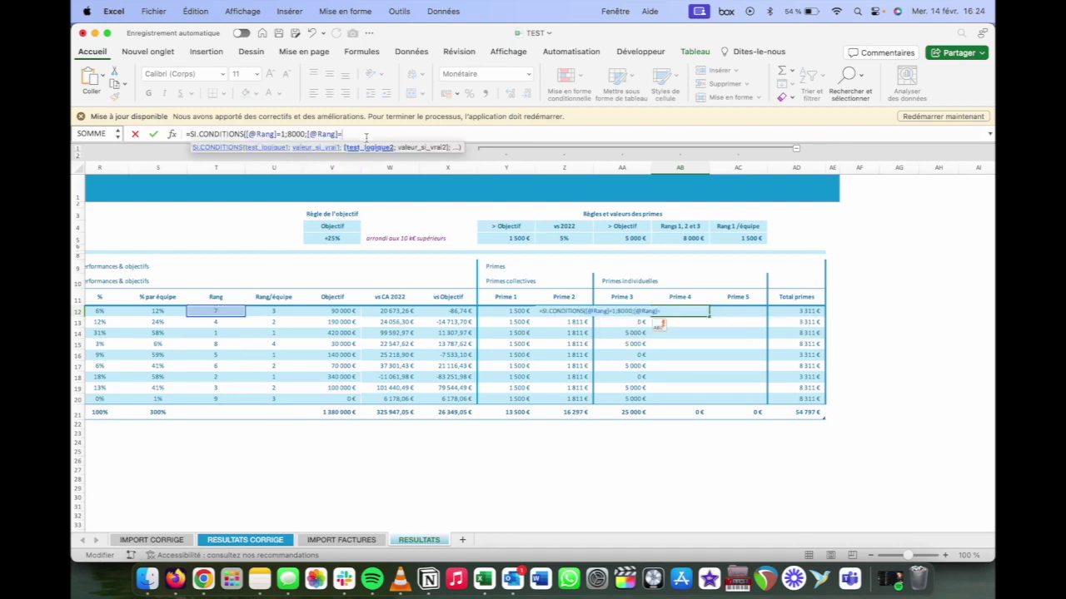
pyautogui.write('2')
pyautogui.write(';')
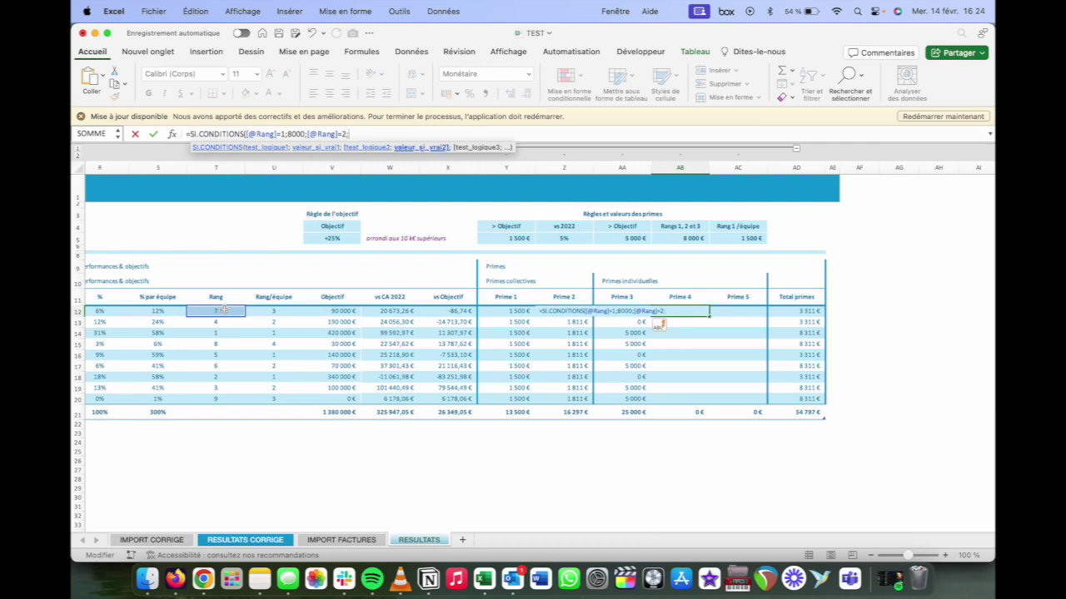
pyautogui.write('5000')
pyautogui.write(';')
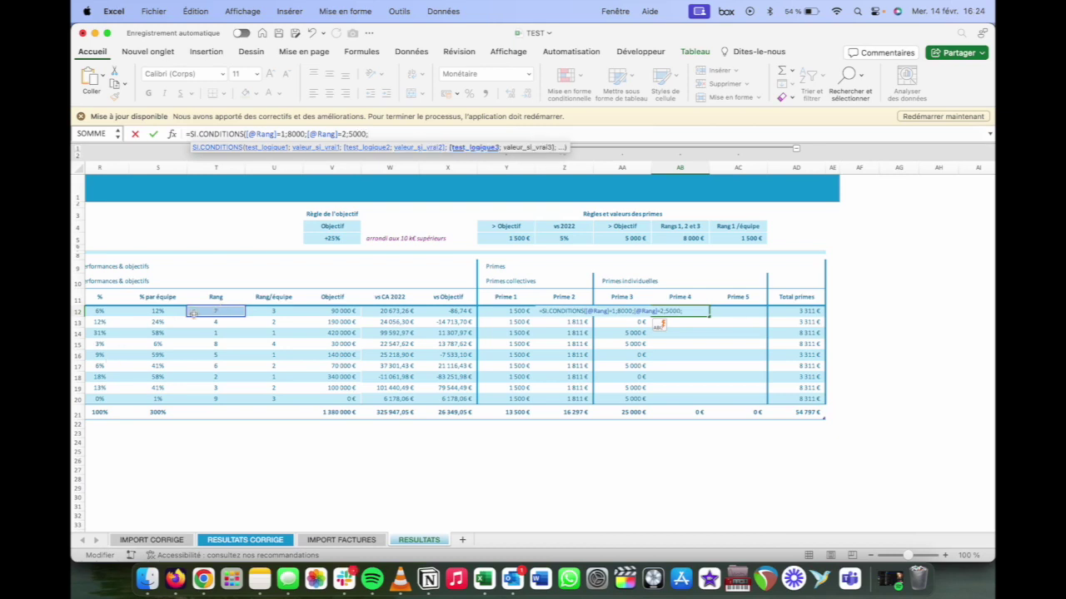
pyautogui.click(208, 308)
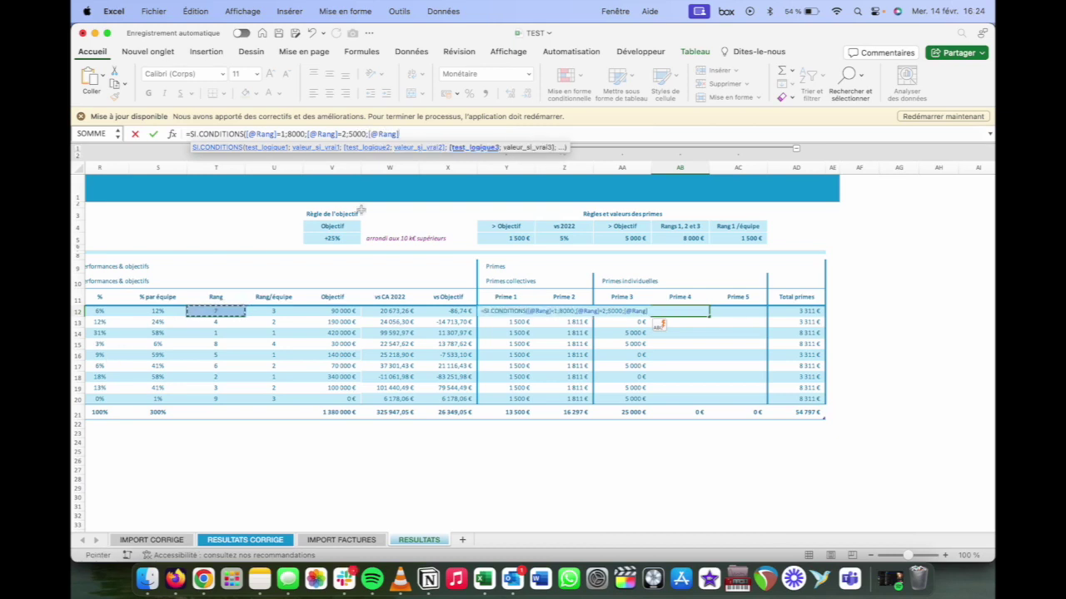
pyautogui.write('=3;')
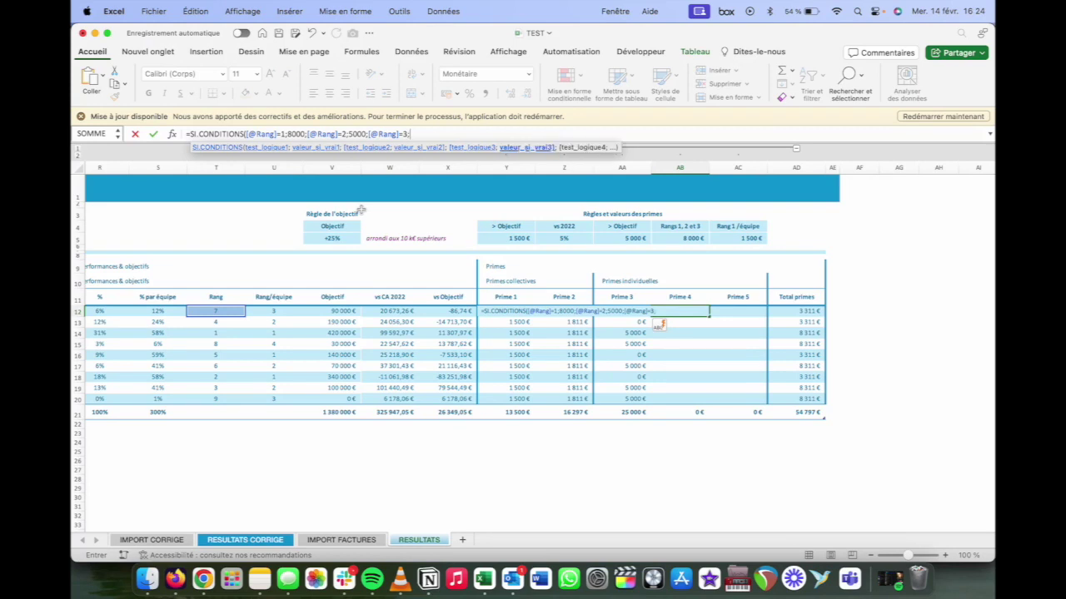
pyautogui.write('3000')
pyautogui.write(';V')
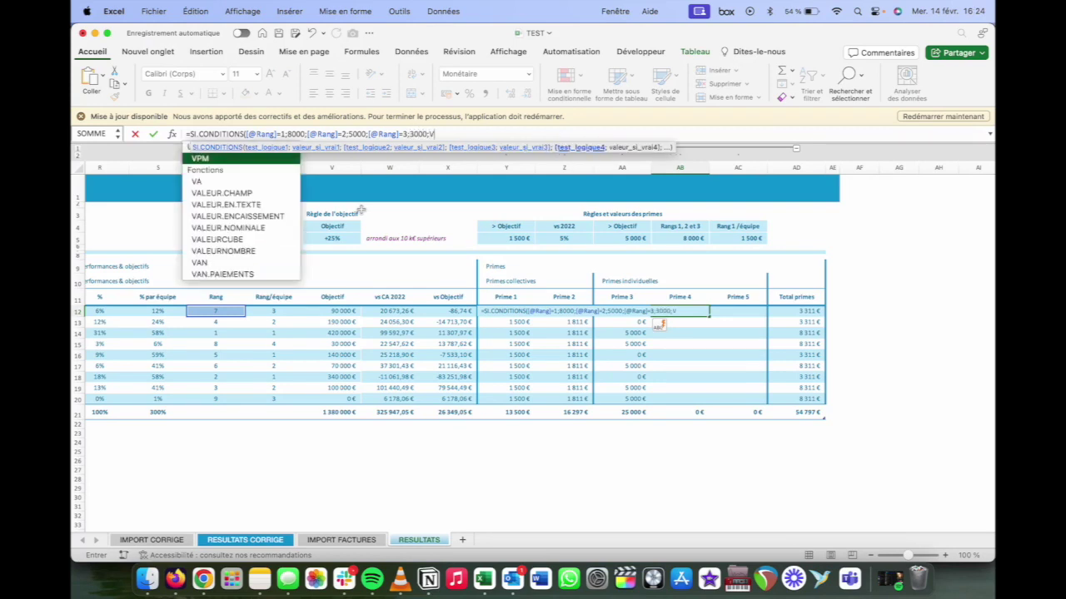
pyautogui.write('RAI')
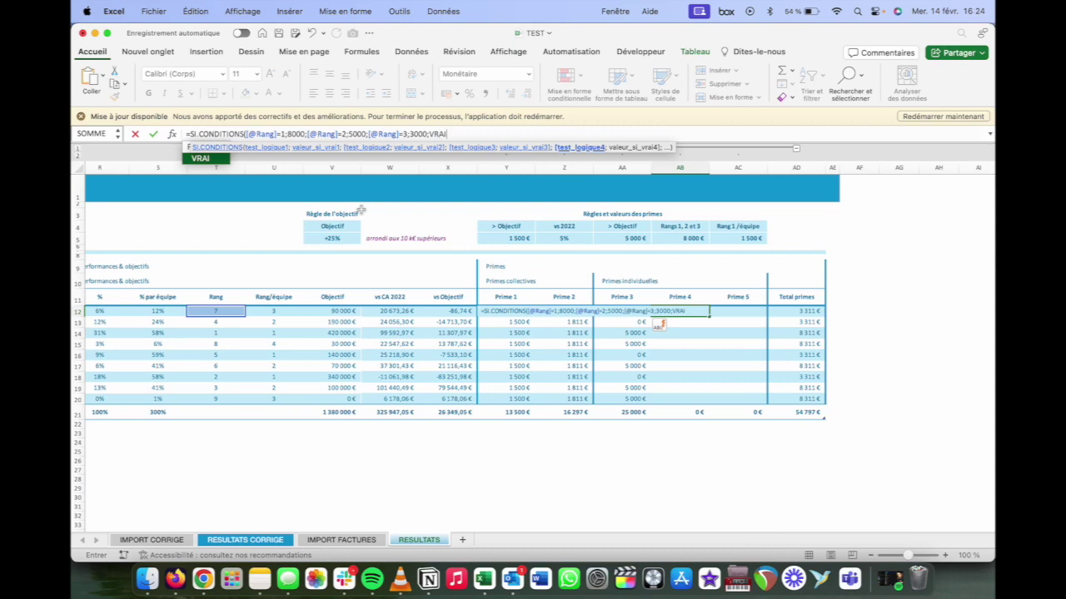
pyautogui.write(';')
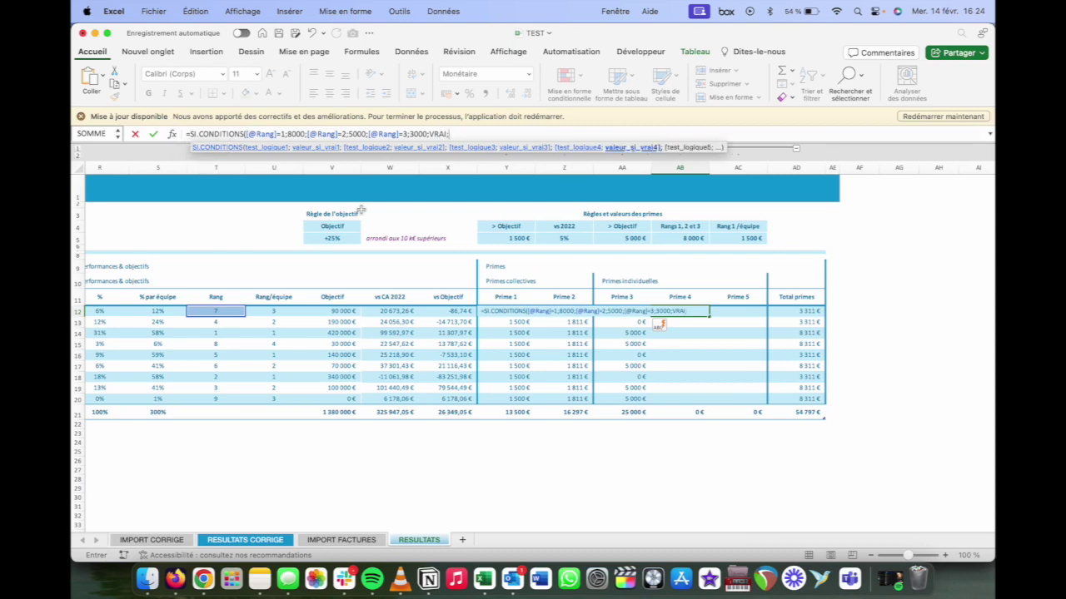
pyautogui.write('0')
pyautogui.write(')')
pyautogui.press('Return')
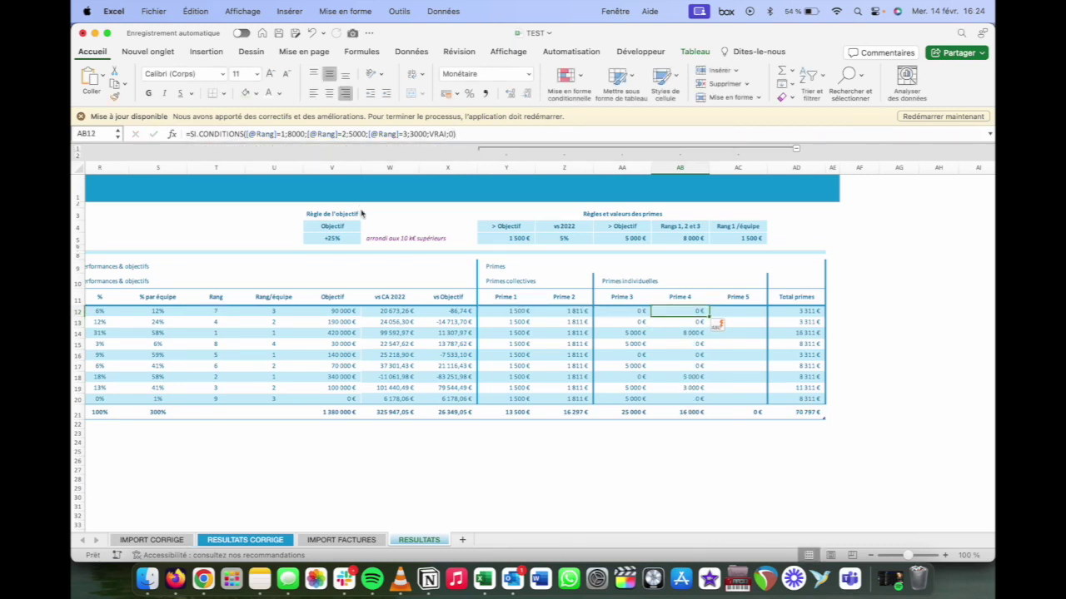
pyautogui.click(218, 333)
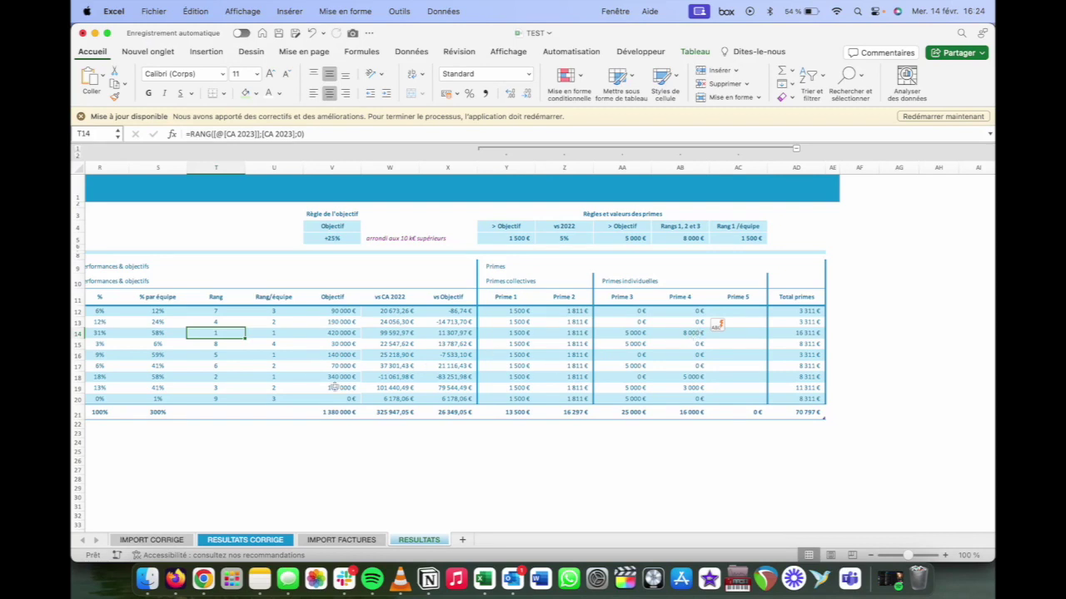
pyautogui.click(227, 379)
pyautogui.click(679, 379)
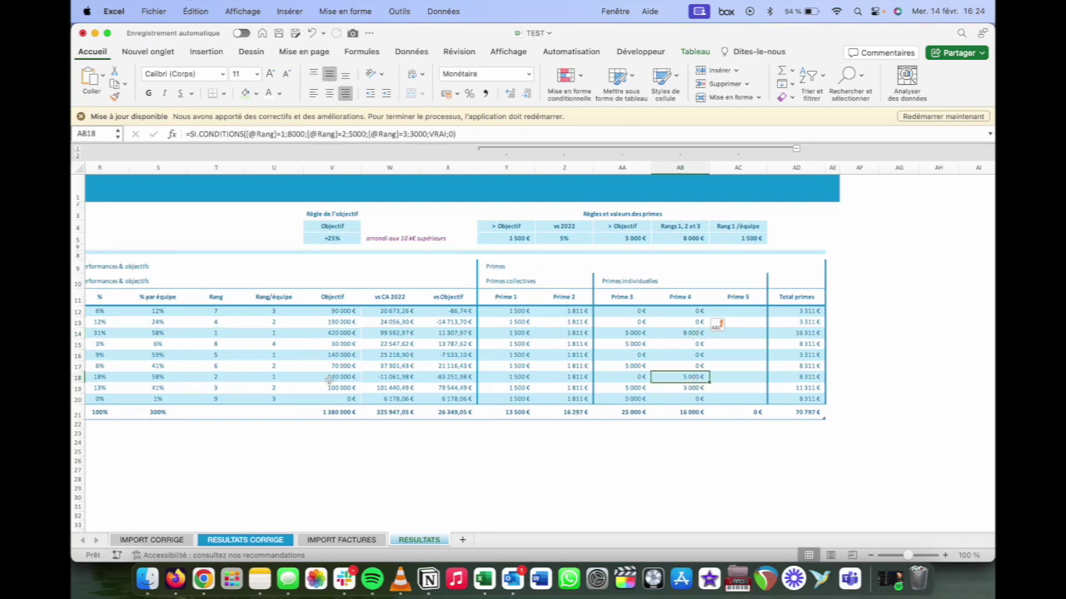
pyautogui.click(696, 388)
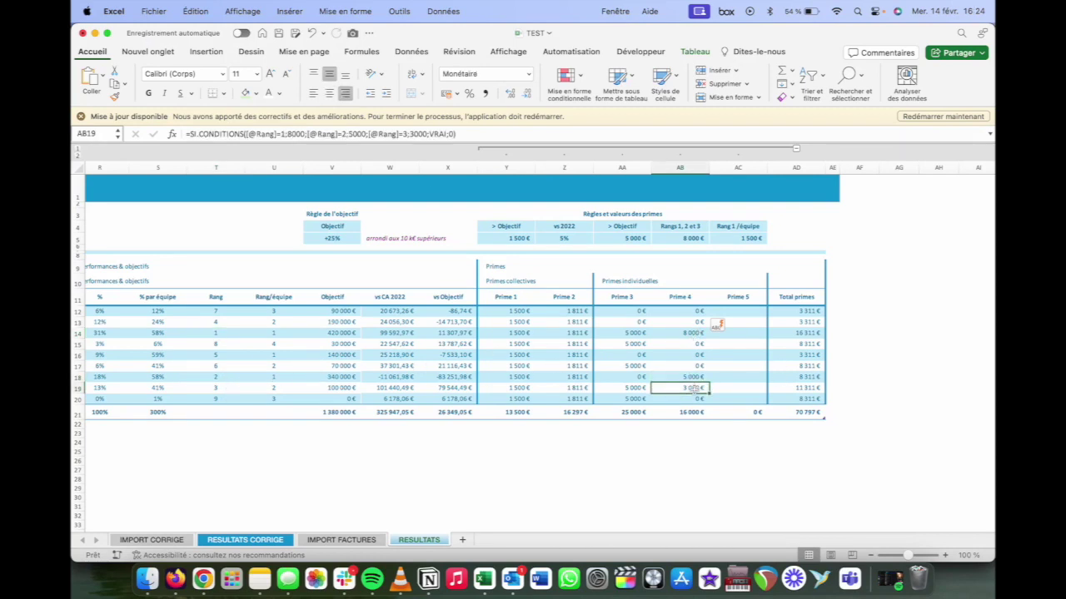
pyautogui.click(736, 312)
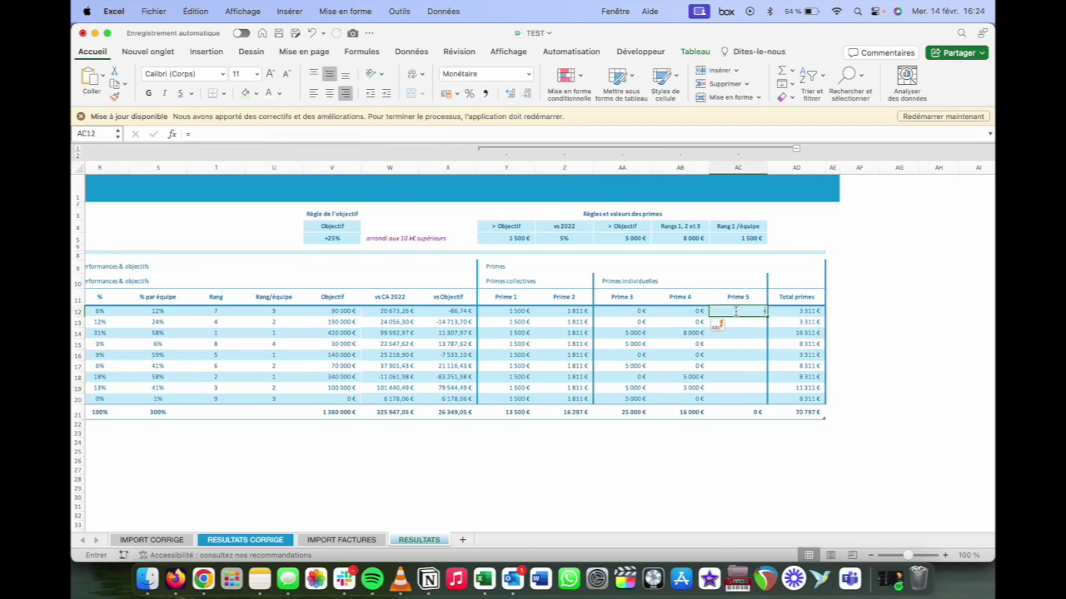
# In AC12 enter =SI([@[Rang/équipe]]=1;1500;0) referencing the Rang/équipe column U12
pyautogui.write('=SI(')
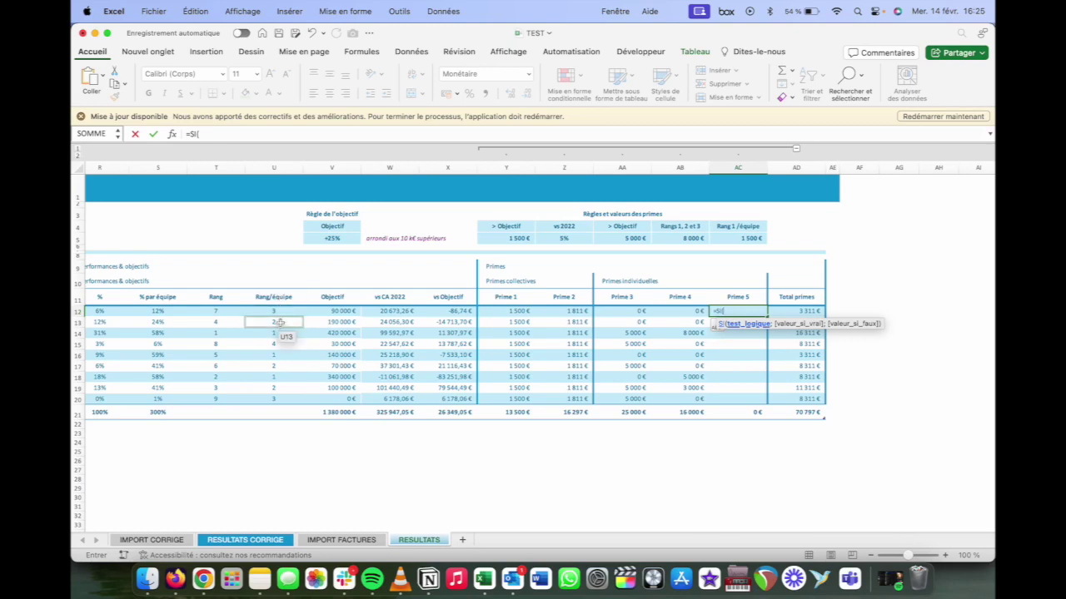
pyautogui.hscroll(-10, 283, 311)
pyautogui.hscroll(-5, 282, 313)
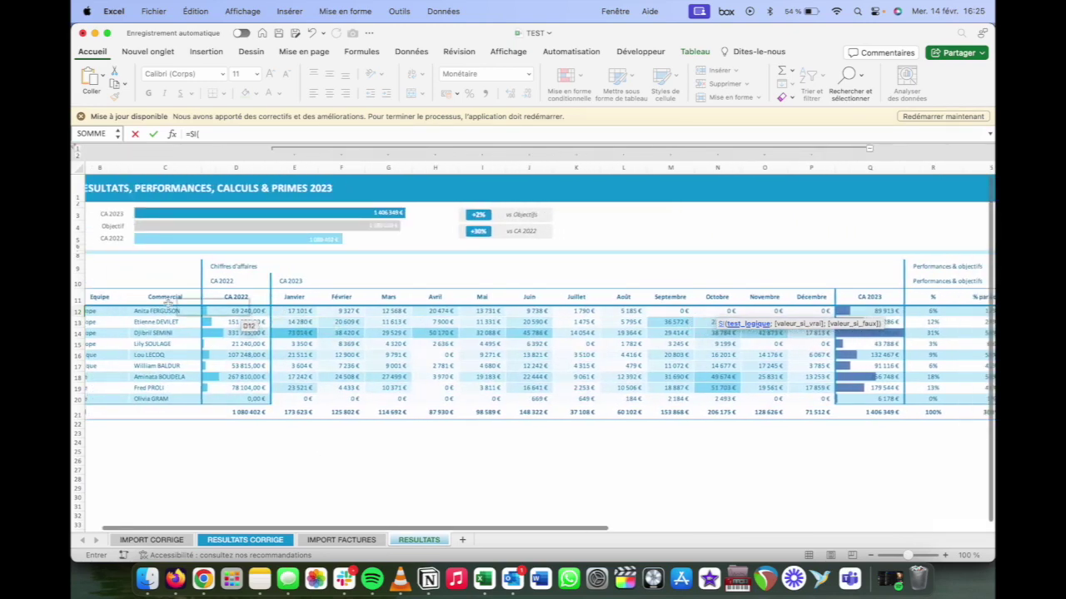
pyautogui.hscroll(1, 124, 349)
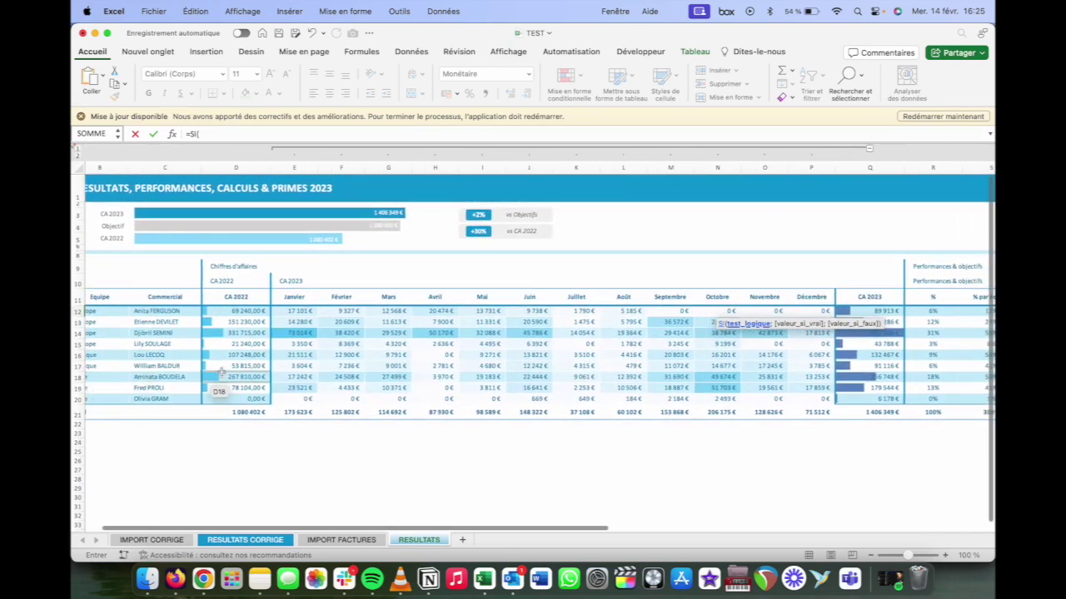
pyautogui.hscroll(5, 221, 374)
pyautogui.hscroll(5, 221, 374)
pyautogui.hscroll(3, 222, 374)
pyautogui.hscroll(3, 221, 373)
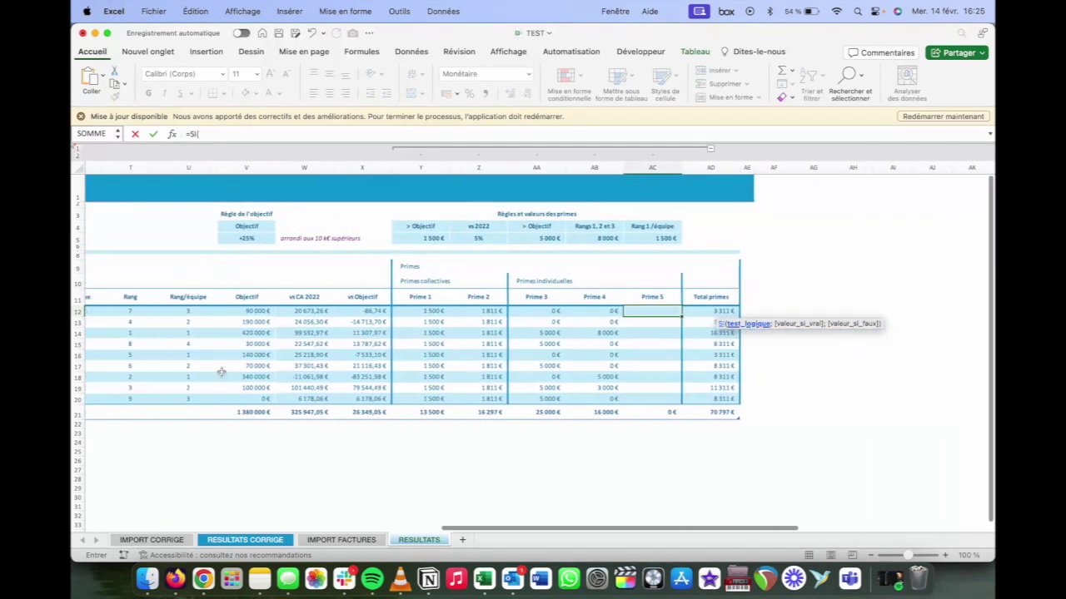
pyautogui.hscroll(2, 221, 374)
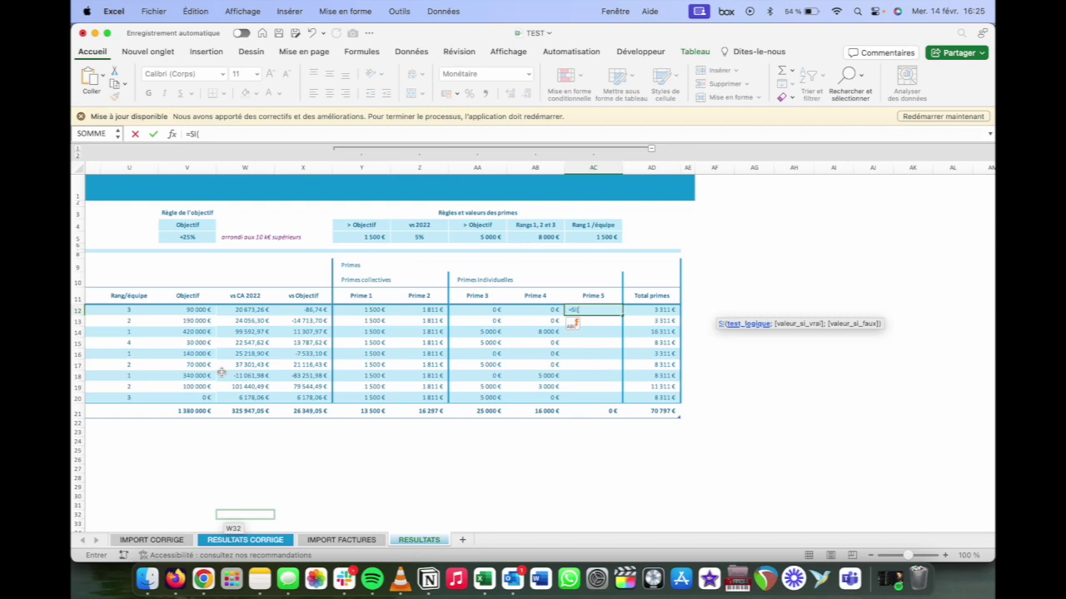
pyautogui.hscroll(1, 221, 374)
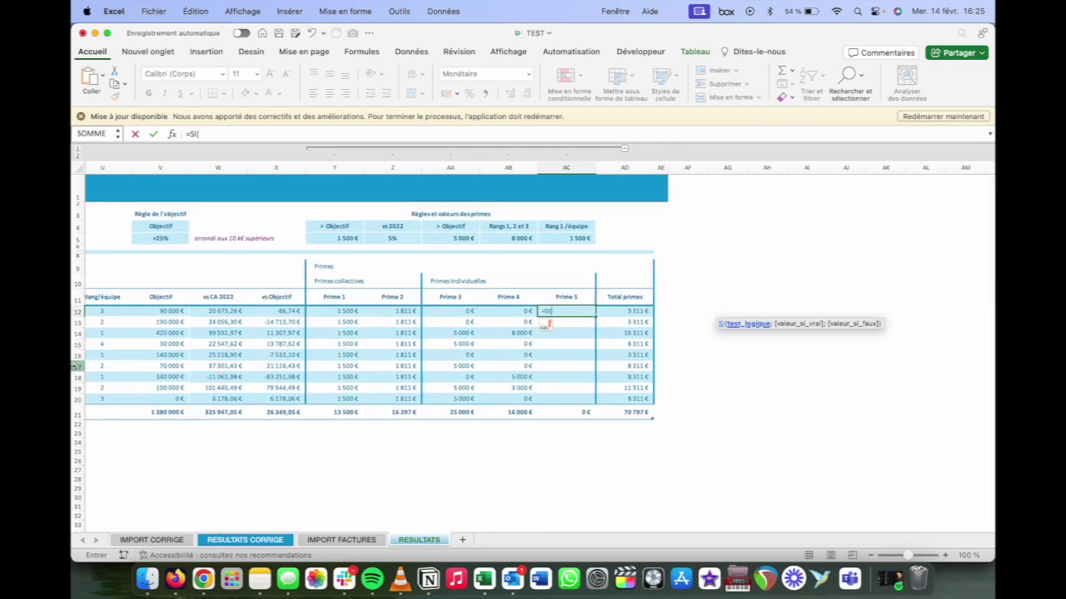
pyautogui.click(125, 310)
pyautogui.write('=')
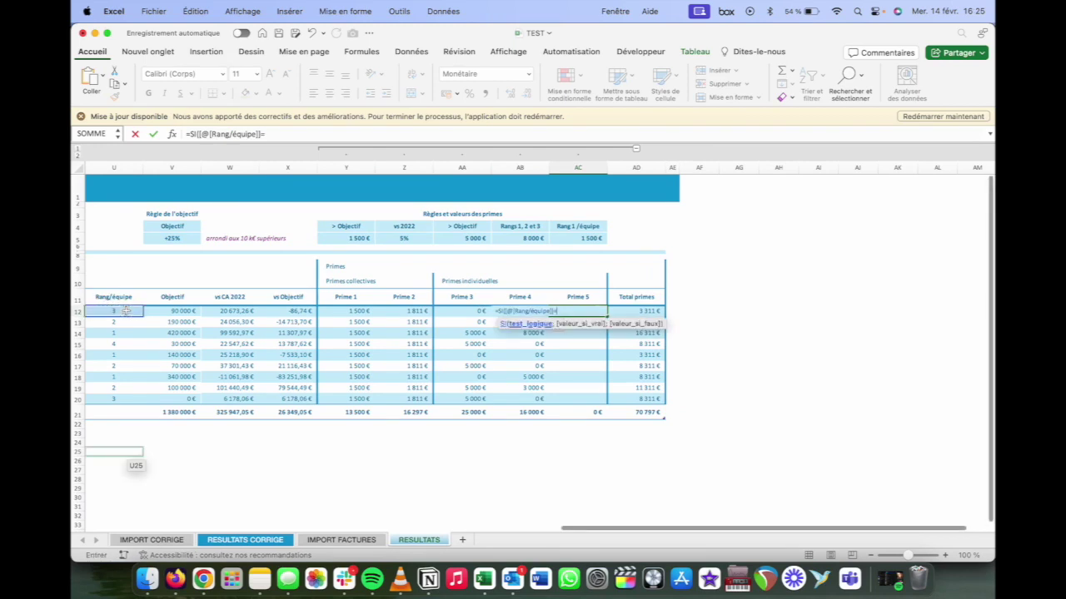
pyautogui.write('1;15')
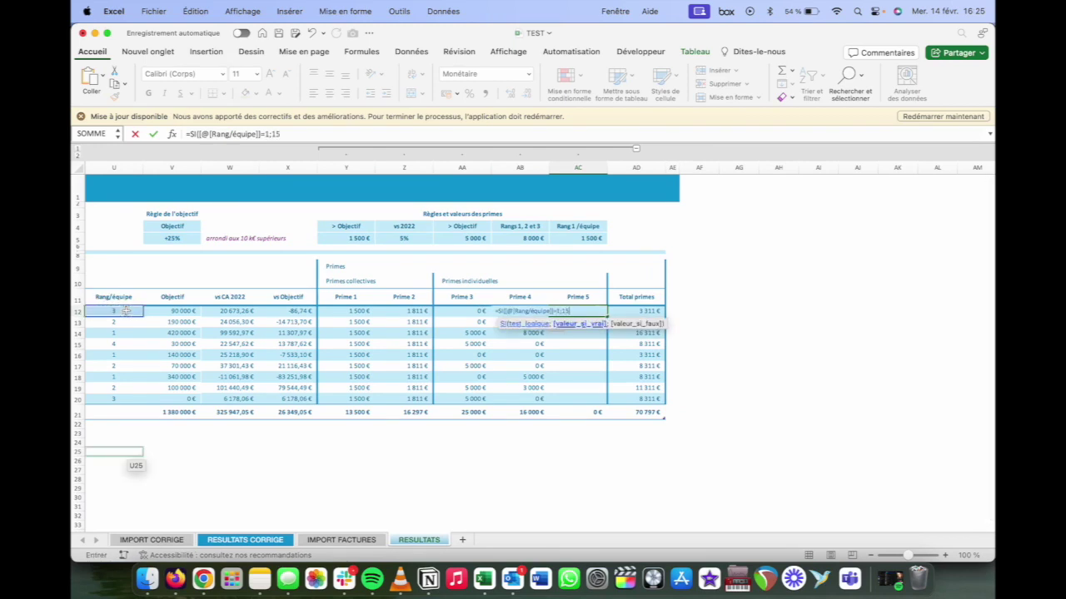
pyautogui.write('00;0)')
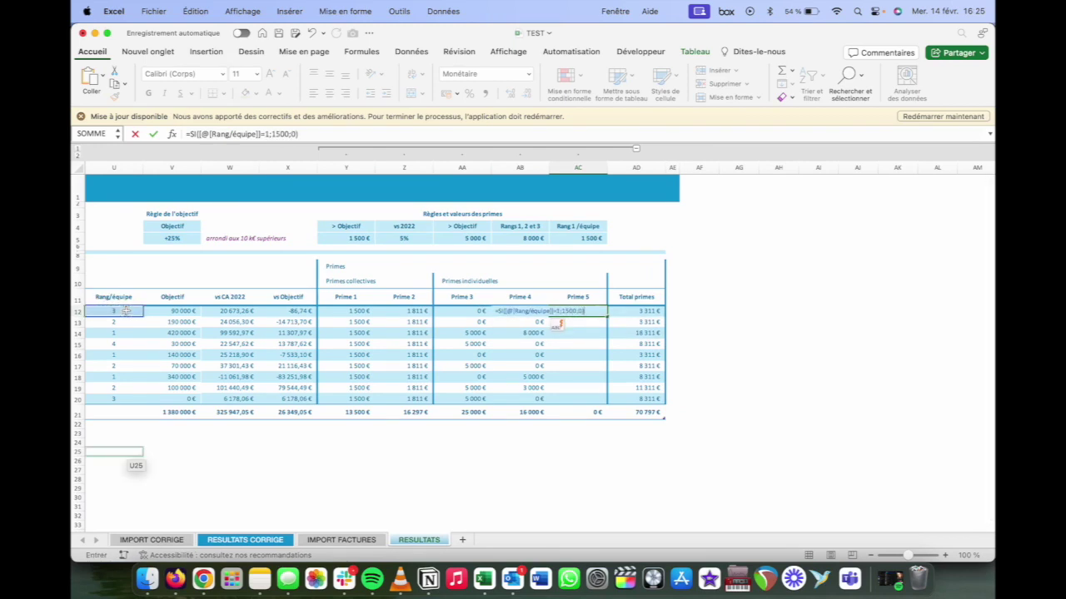
pyautogui.press('Return')
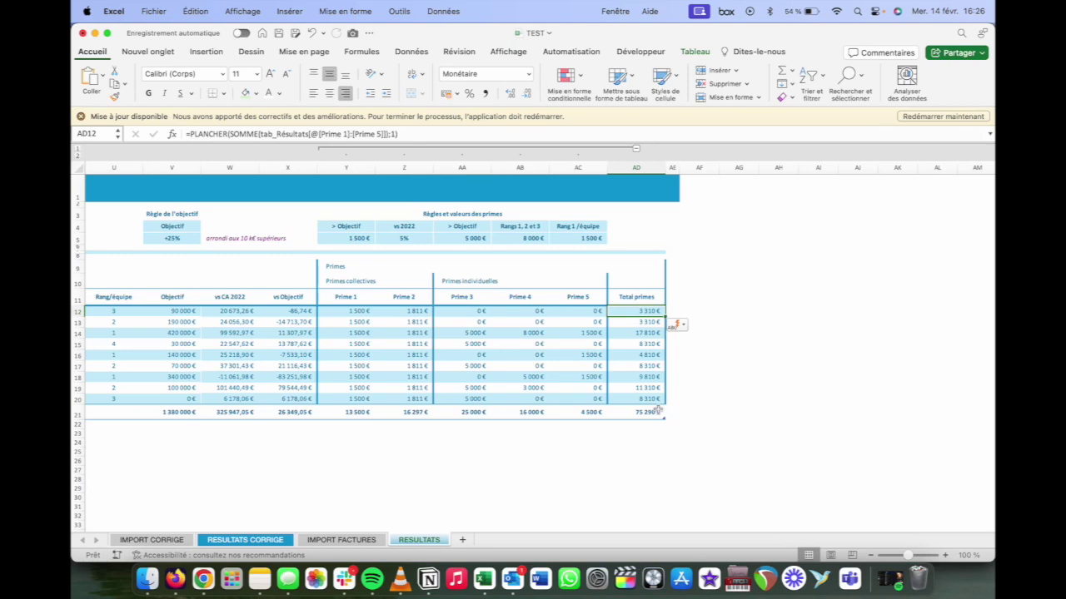
pyautogui.hscroll(-3, 657, 411)
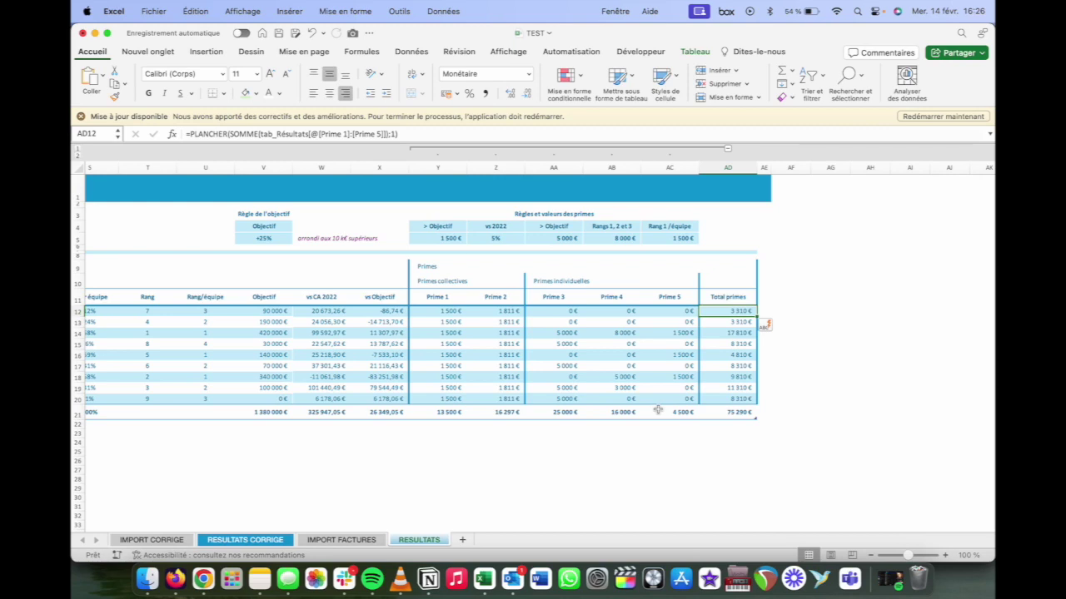
pyautogui.hscroll(-15, 458, 333)
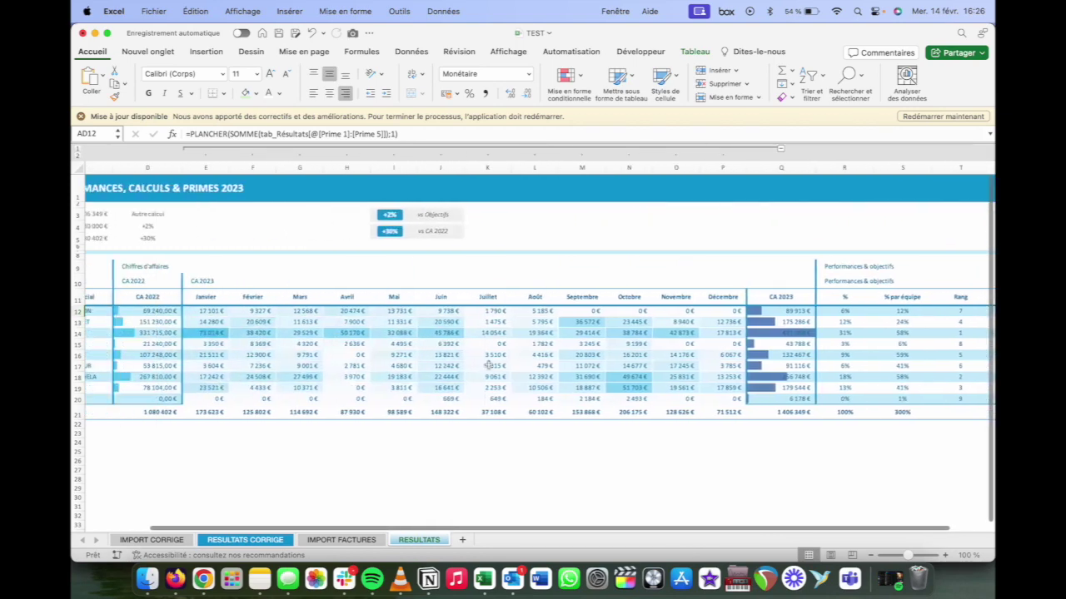
pyautogui.hscroll(-3, 258, 235)
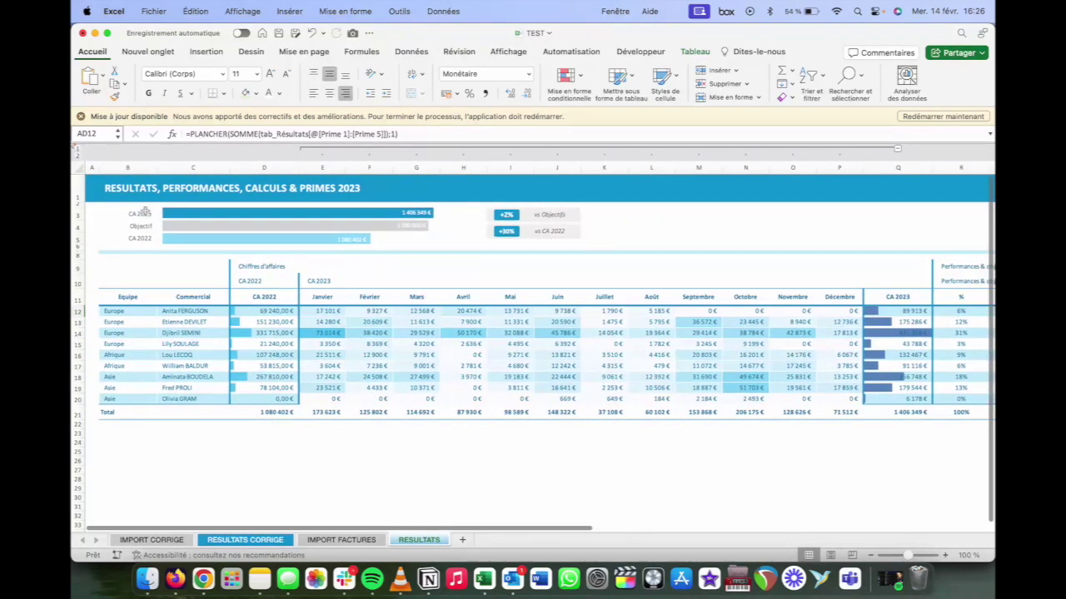